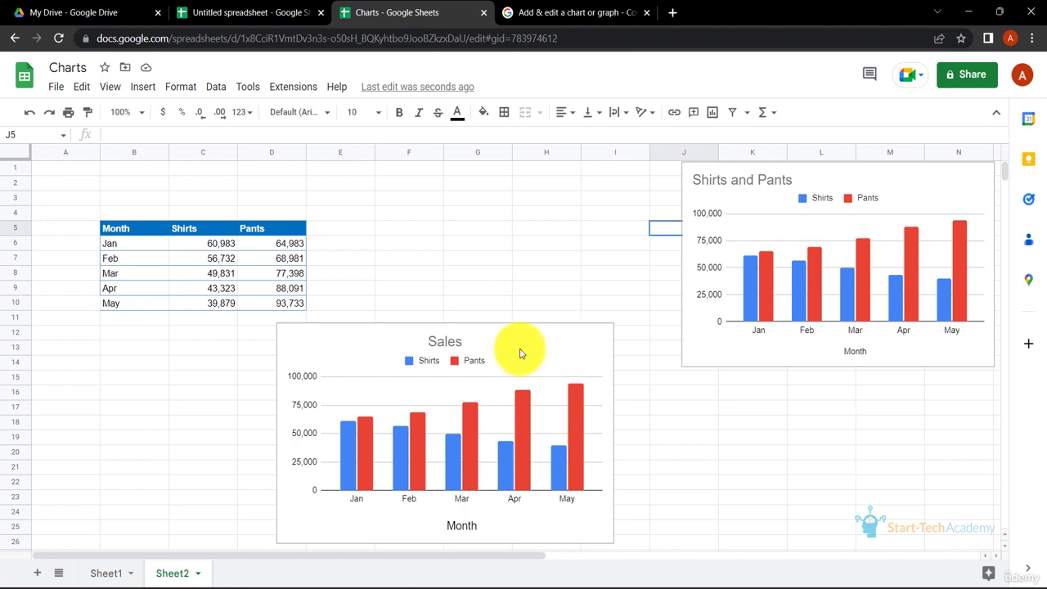
- Move the Sales chart lower on the sheet, to about rows 18 to 32
{"action": "left_click_drag", "start_coordinate": [520, 353], "coordinate": [503, 276]}
{"action": "scroll", "coordinate": [659, 391], "scroll_direction": "down", "scroll_amount": 5}
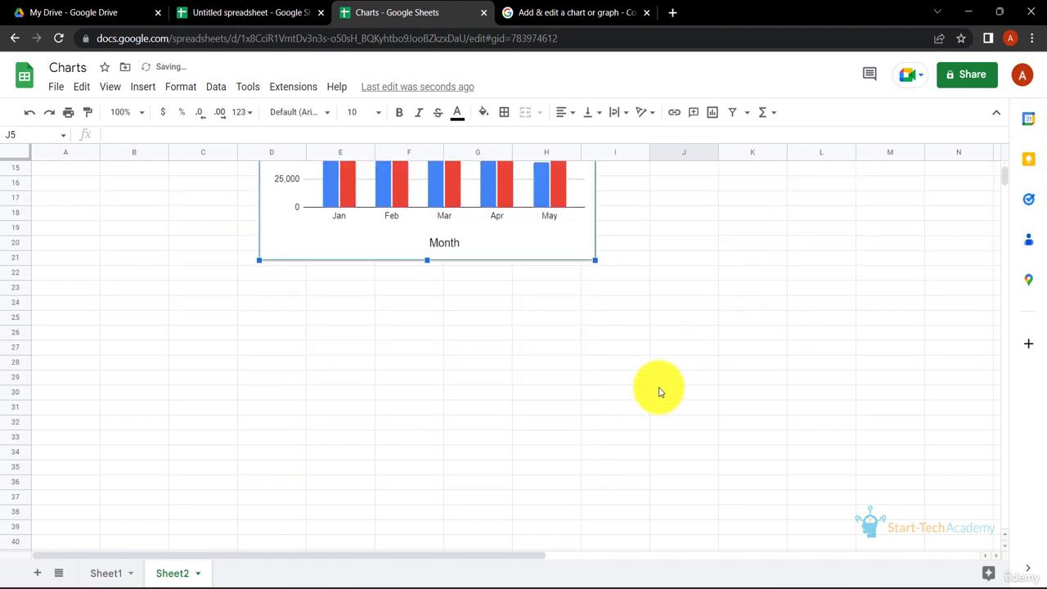
{"action": "left_click_drag", "start_coordinate": [554, 229], "coordinate": [521, 401]}
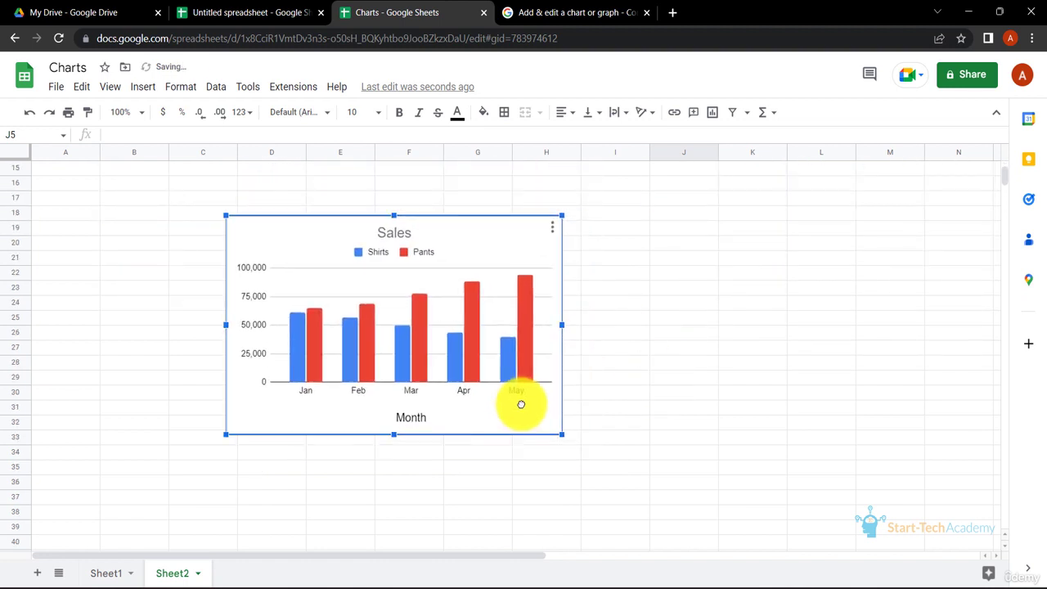
- Open the chart editor's style settings and set the chart background colour to light grey
{"action": "left_click", "coordinate": [615, 318]}
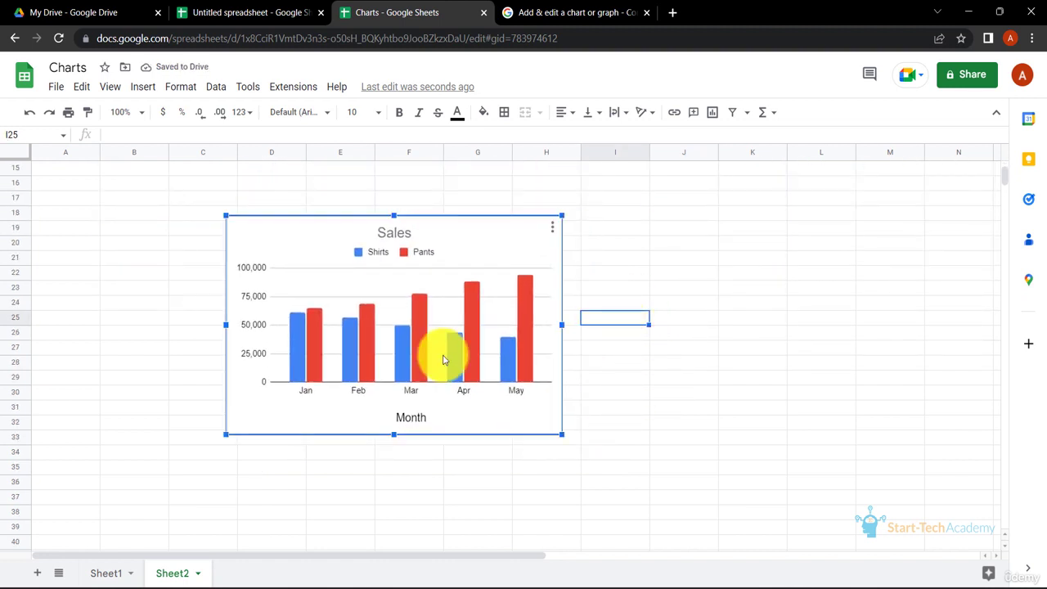
{"action": "double_click", "coordinate": [436, 393]}
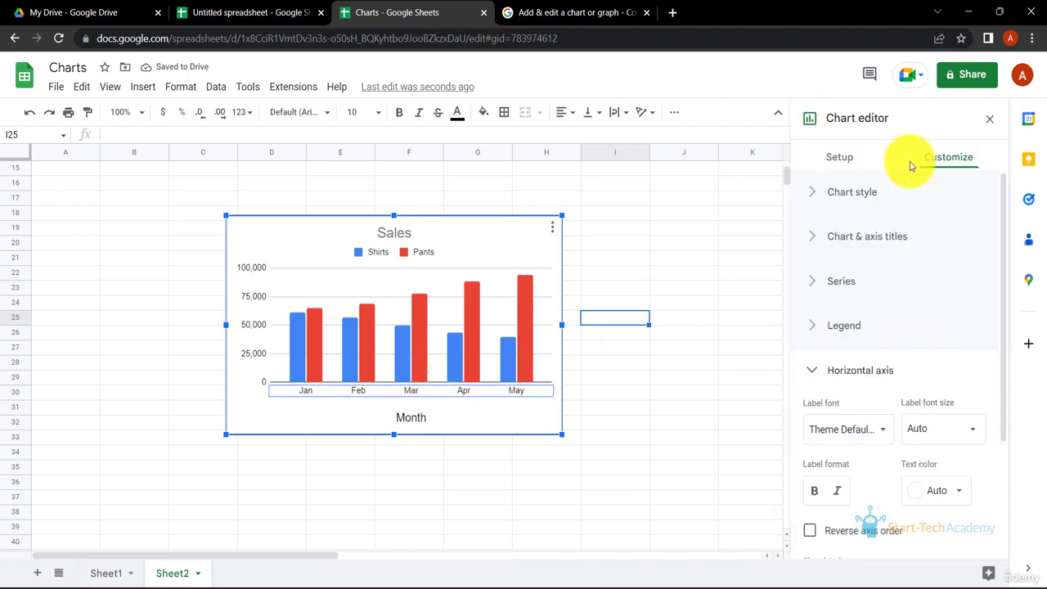
{"action": "left_click", "coordinate": [813, 373]}
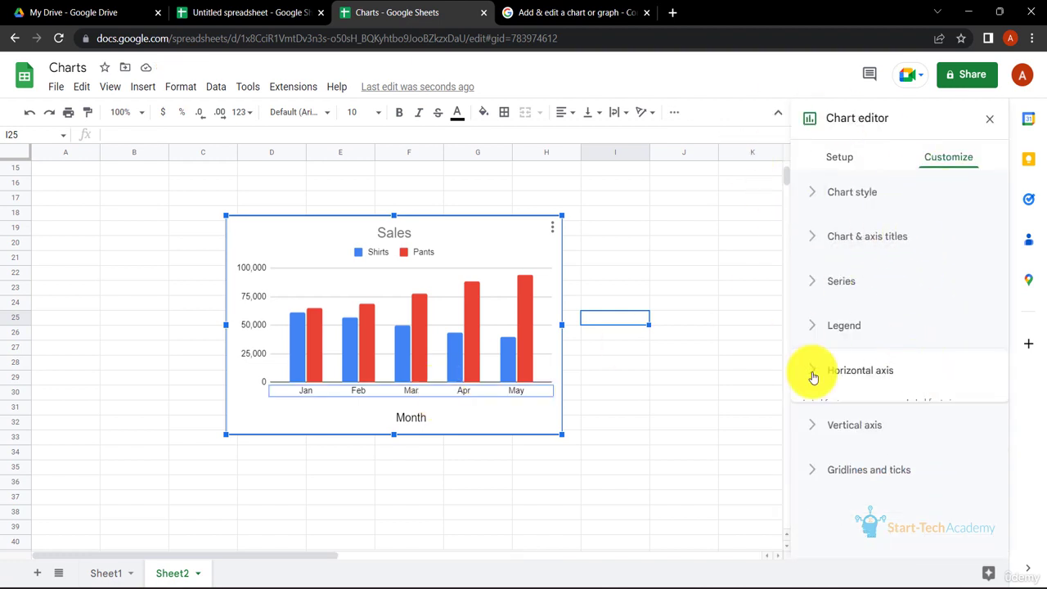
{"action": "left_click", "coordinate": [814, 197]}
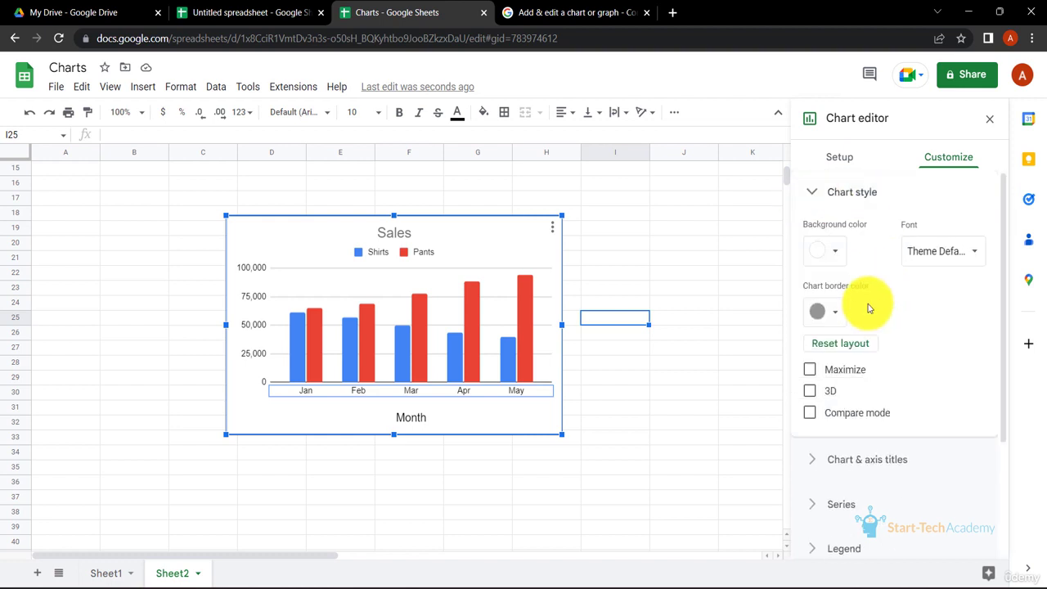
{"action": "left_click", "coordinate": [836, 257]}
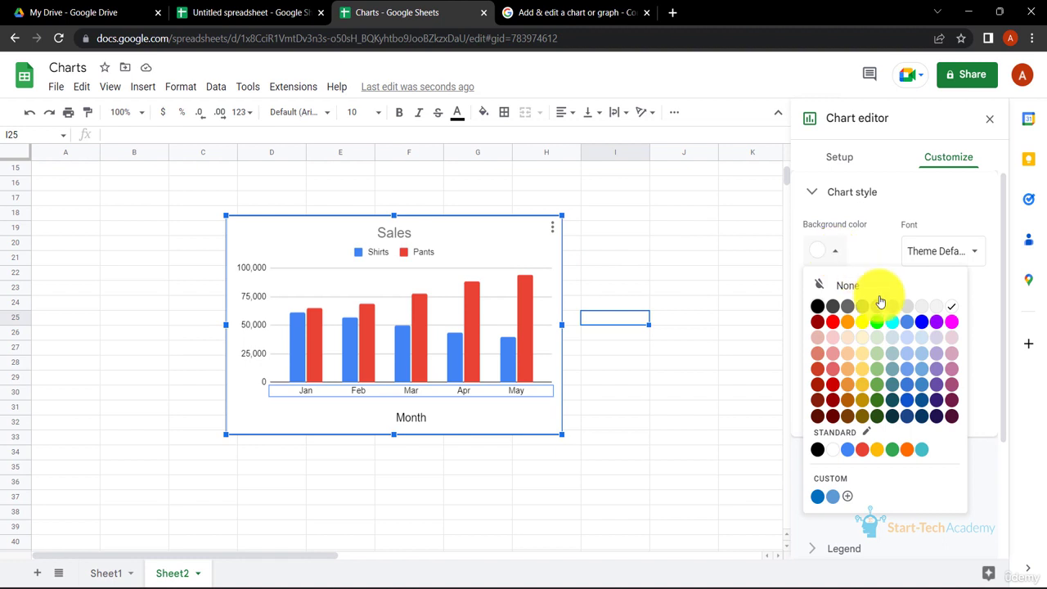
{"action": "left_click", "coordinate": [922, 315]}
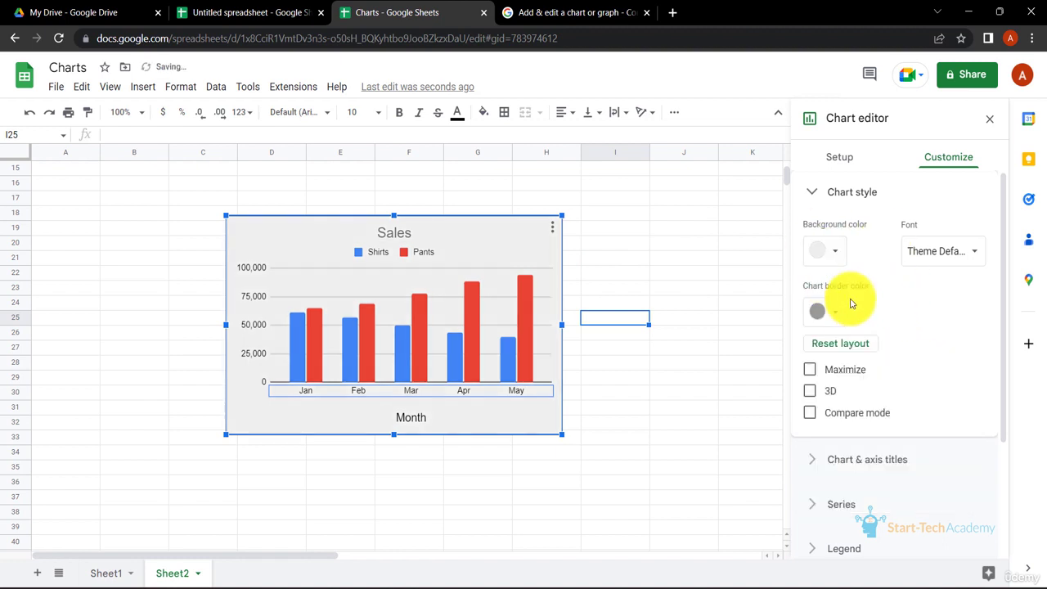
- Set the chart border colour to black and close the editor
{"action": "left_click", "coordinate": [840, 321]}
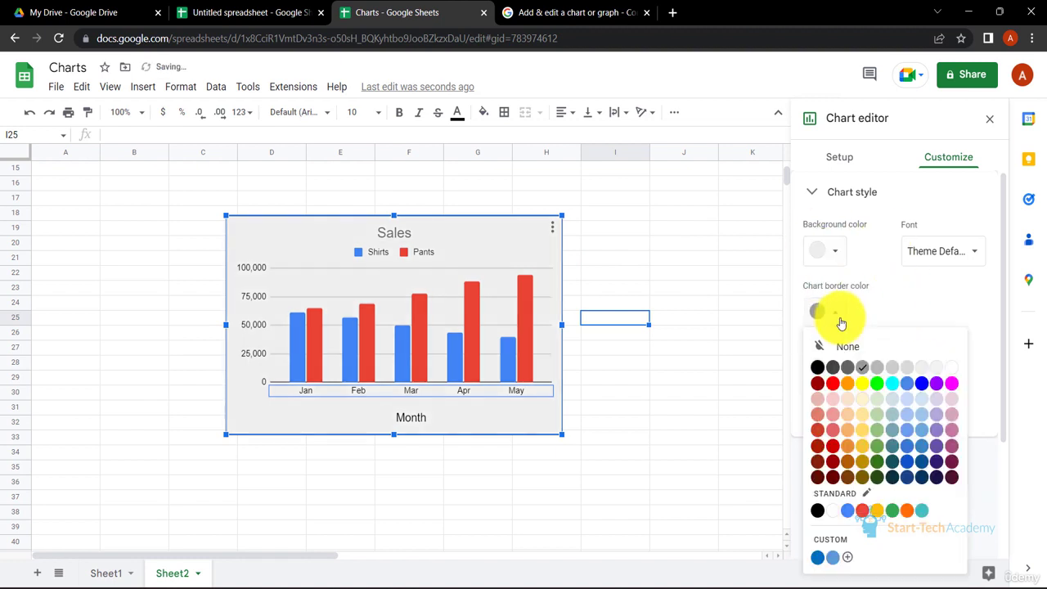
{"action": "left_click", "coordinate": [819, 369]}
{"action": "left_click", "coordinate": [666, 380]}
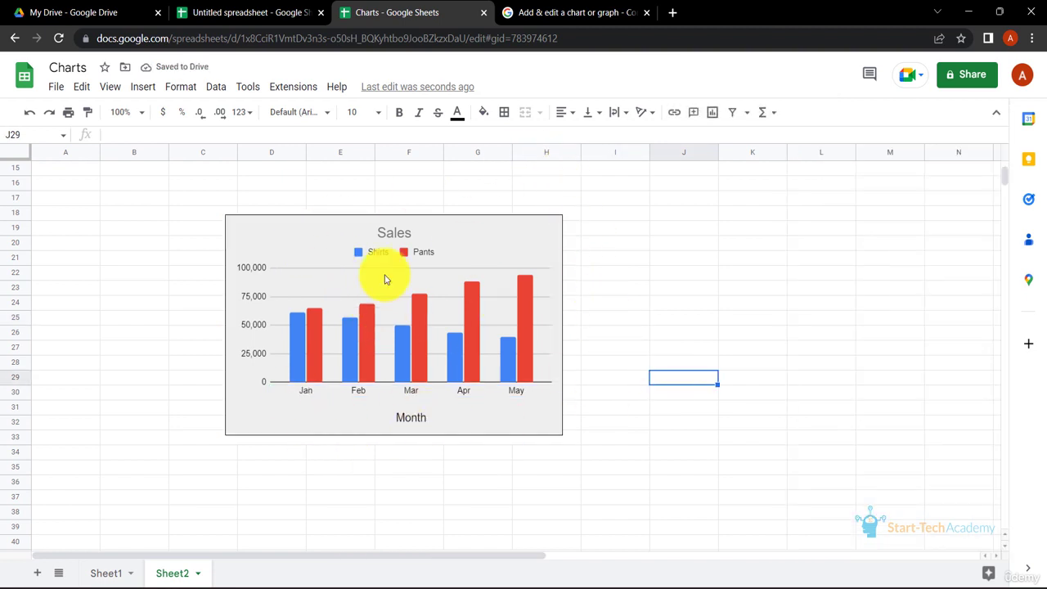
- Reopen the chart style settings and try the 3D option, switching it off again
{"action": "double_click", "coordinate": [461, 406]}
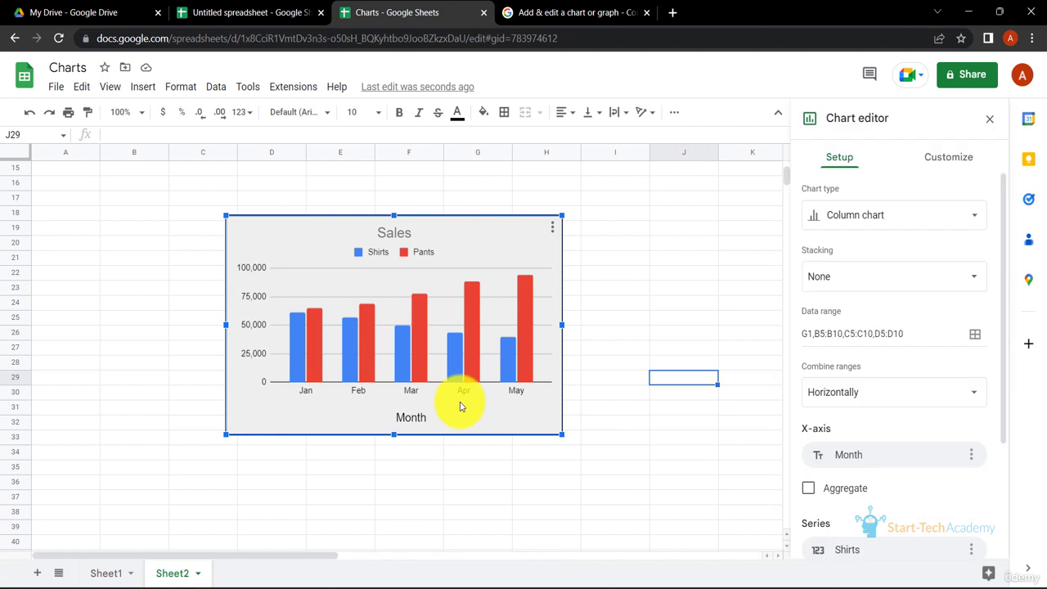
{"action": "left_click", "coordinate": [958, 164]}
{"action": "left_click", "coordinate": [825, 210]}
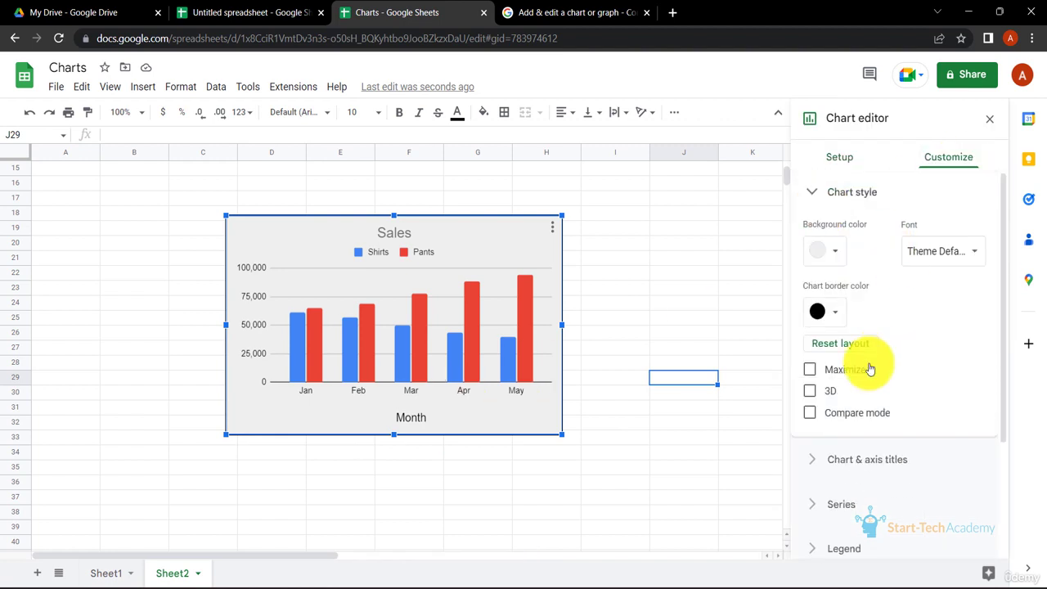
{"action": "left_click", "coordinate": [822, 393]}
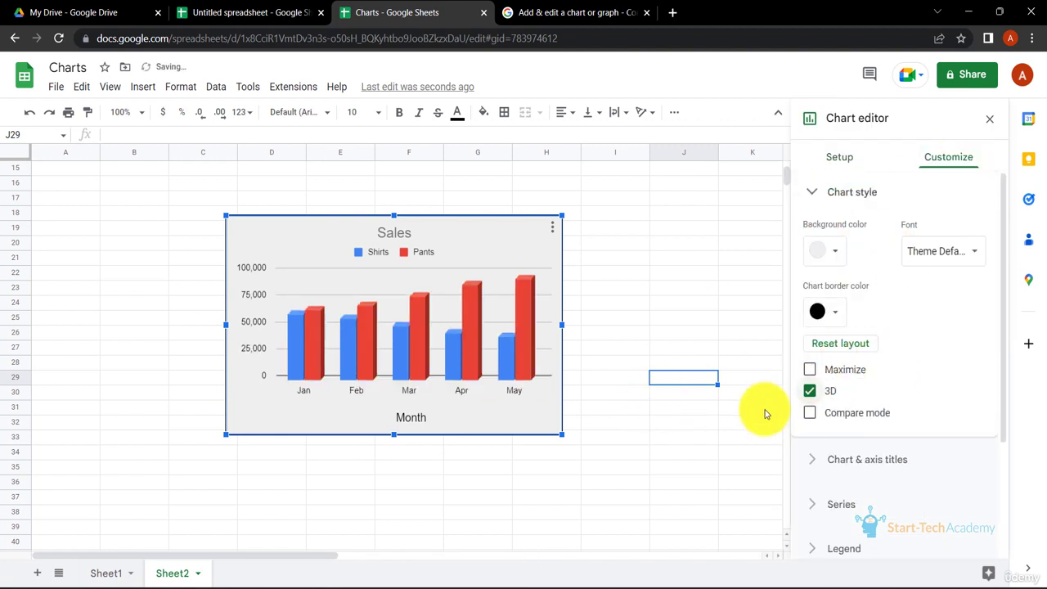
{"action": "left_click", "coordinate": [815, 393]}
- Set the chart font to Verdana
{"action": "left_click", "coordinate": [975, 252]}
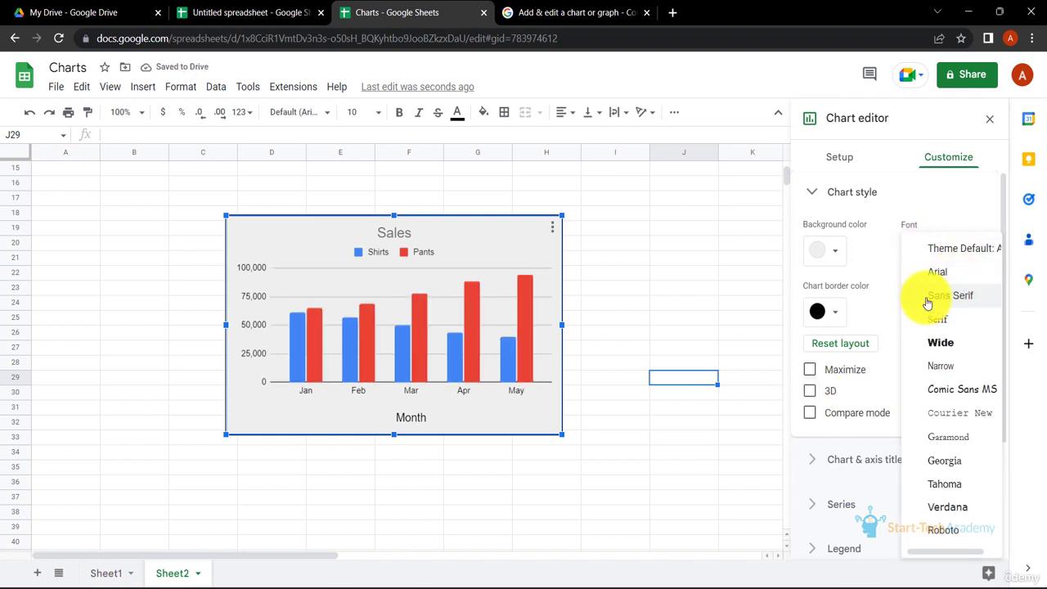
{"action": "left_click", "coordinate": [936, 272]}
{"action": "left_click", "coordinate": [948, 255]}
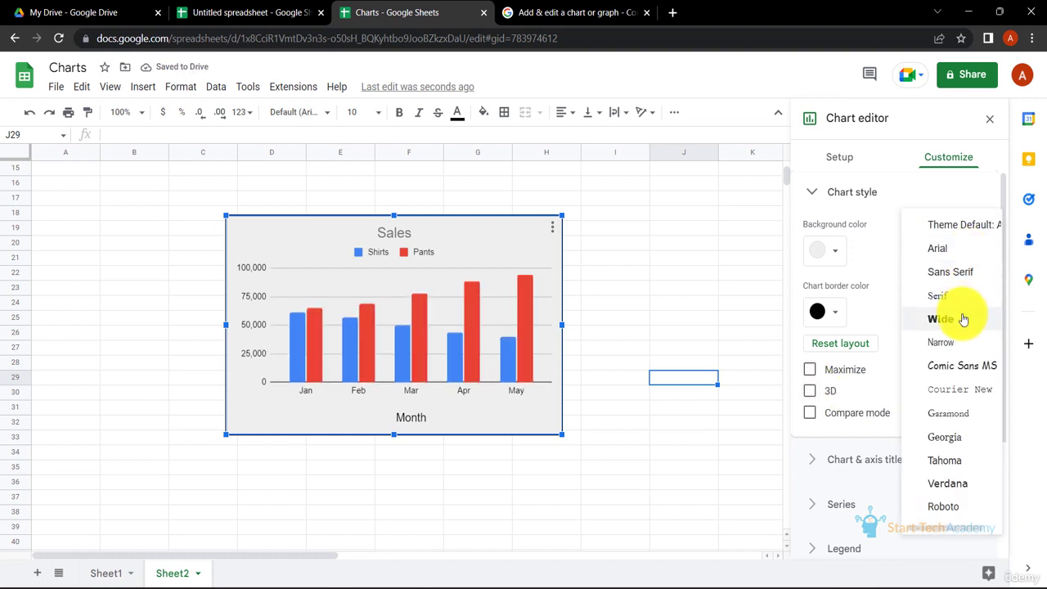
{"action": "left_click", "coordinate": [953, 484]}
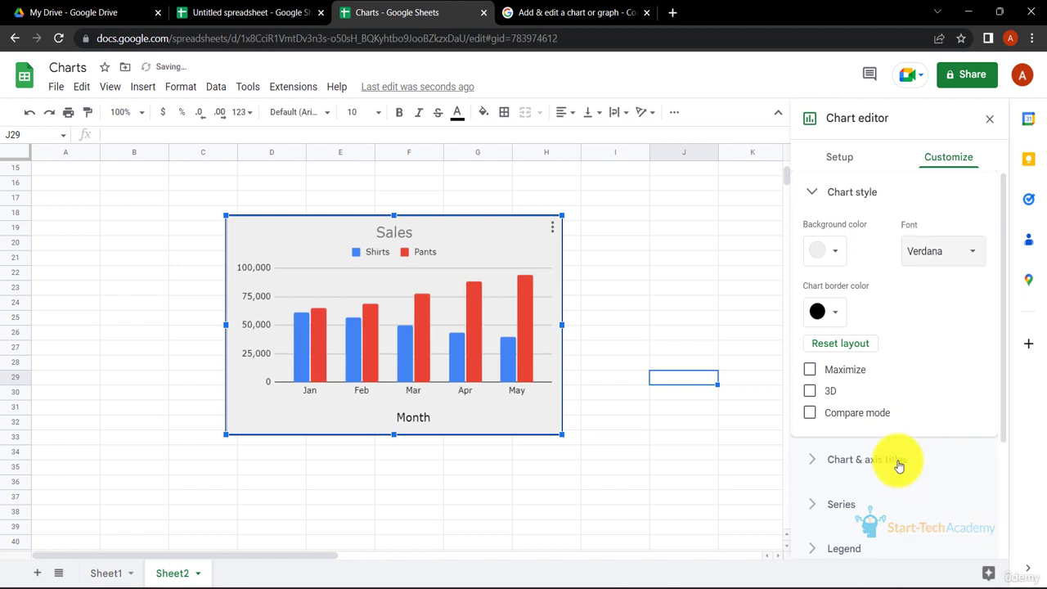
- Add the chart subtitle "For shirts and pants"
{"action": "left_click", "coordinate": [812, 195]}
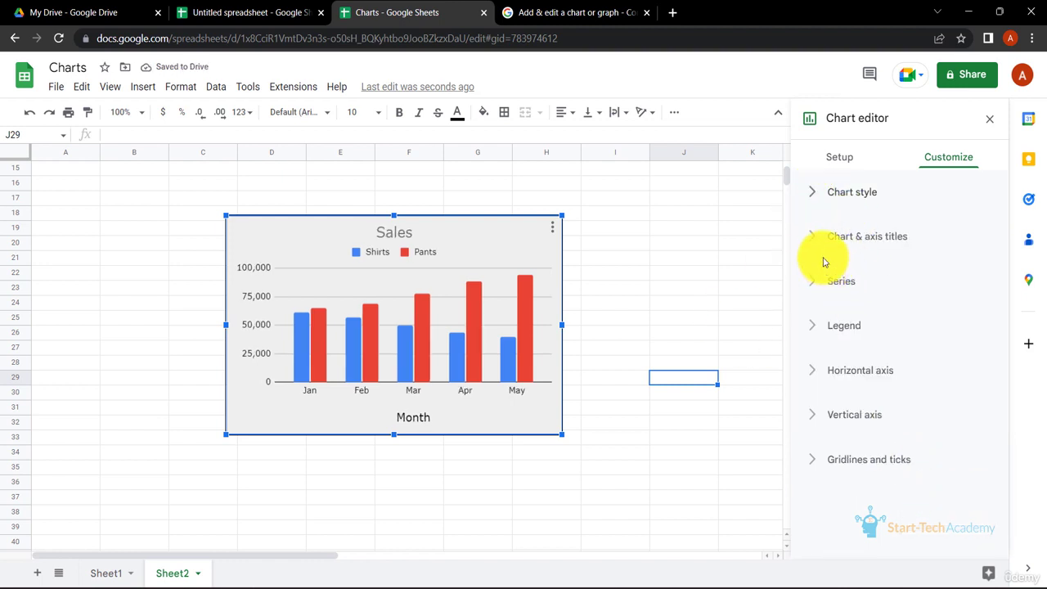
{"action": "left_click", "coordinate": [825, 245]}
{"action": "left_click", "coordinate": [899, 278]}
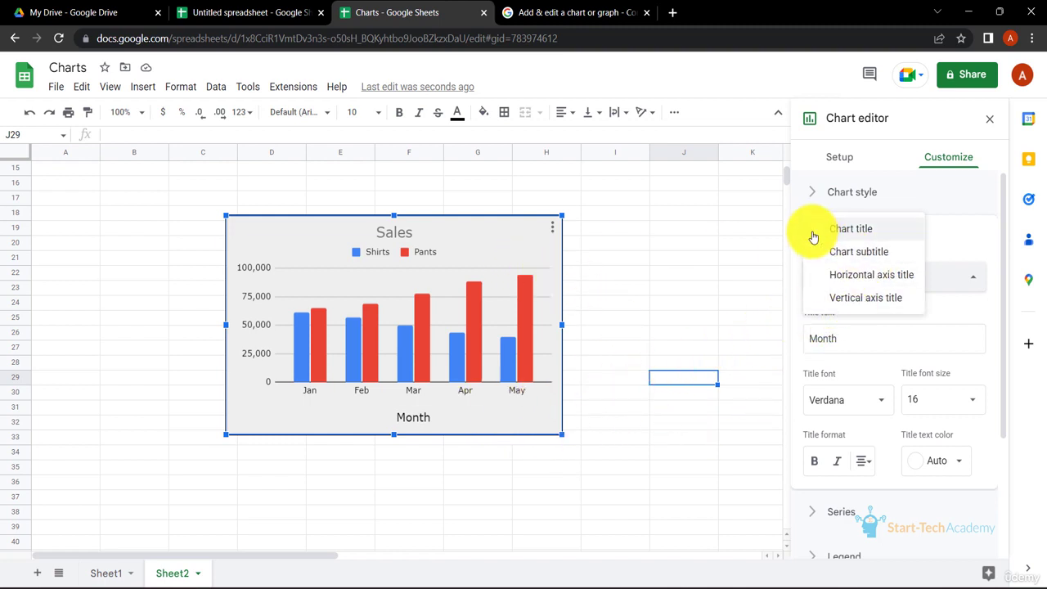
{"action": "left_click", "coordinate": [867, 261]}
{"action": "left_click", "coordinate": [876, 338]}
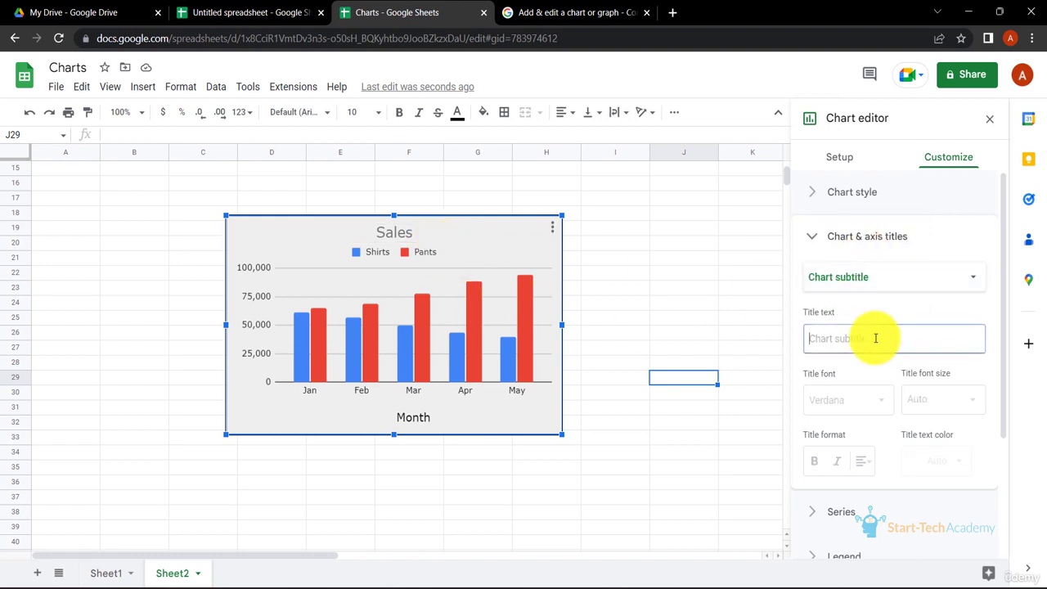
{"action": "type", "text": "For sh"}
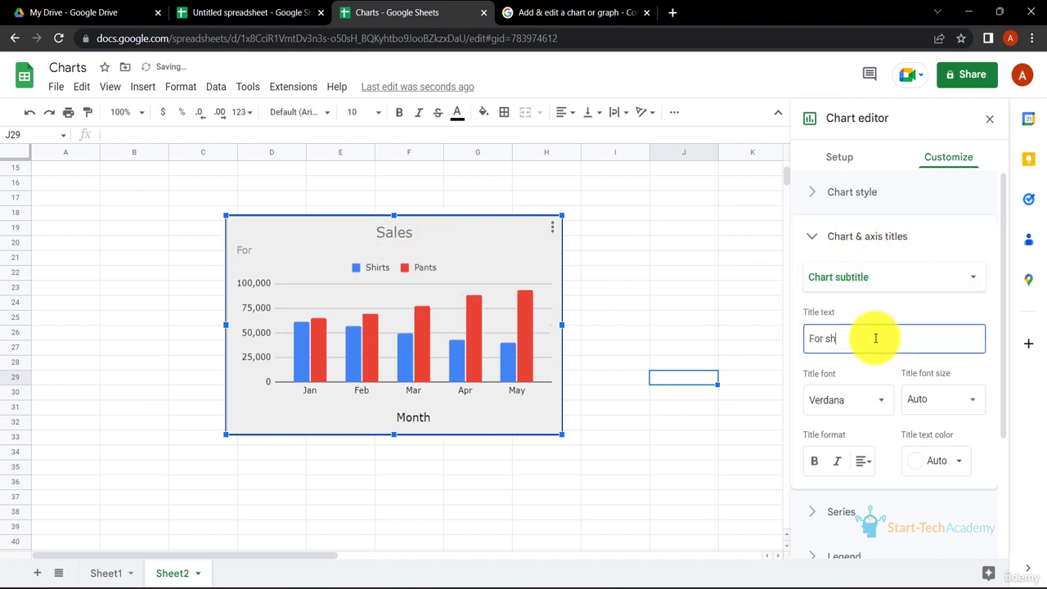
{"action": "type", "text": "irts and pants"}
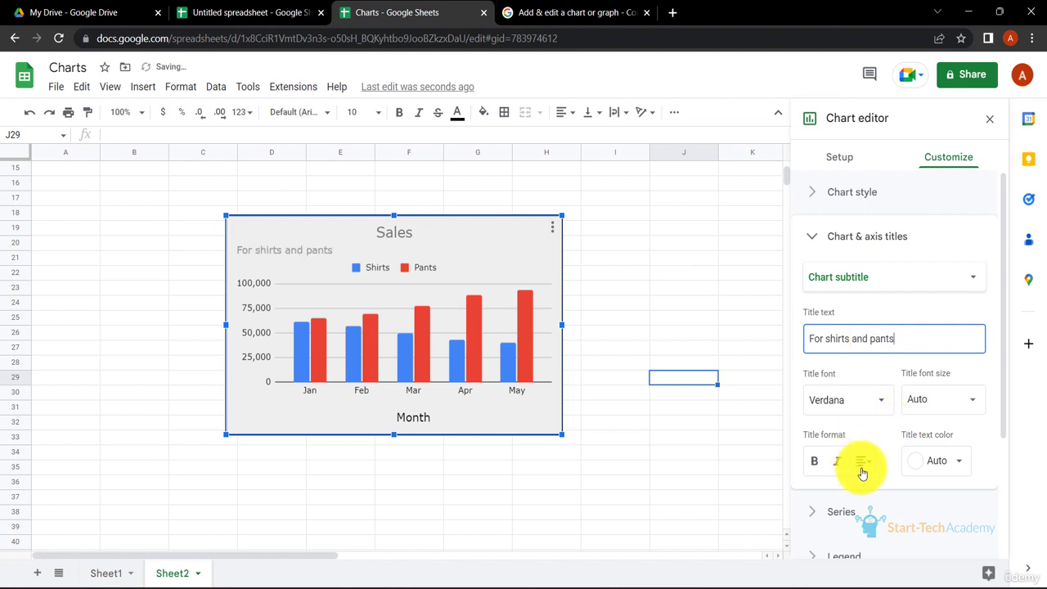
- Center the subtitle and set its text colour to dark grey
{"action": "left_click", "coordinate": [863, 463]}
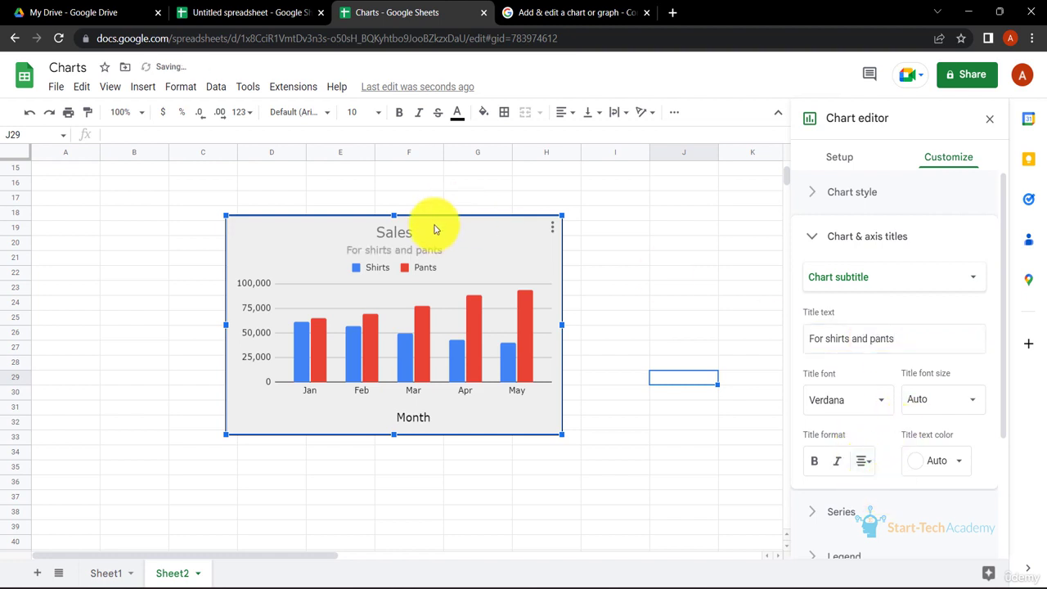
{"action": "left_click", "coordinate": [957, 459]}
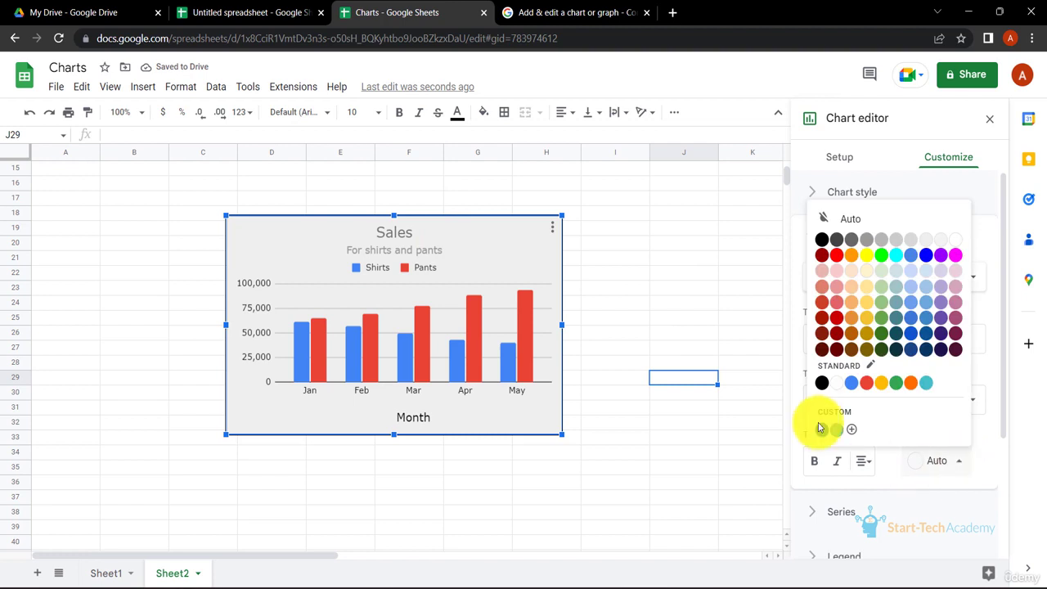
{"action": "left_click", "coordinate": [822, 240]}
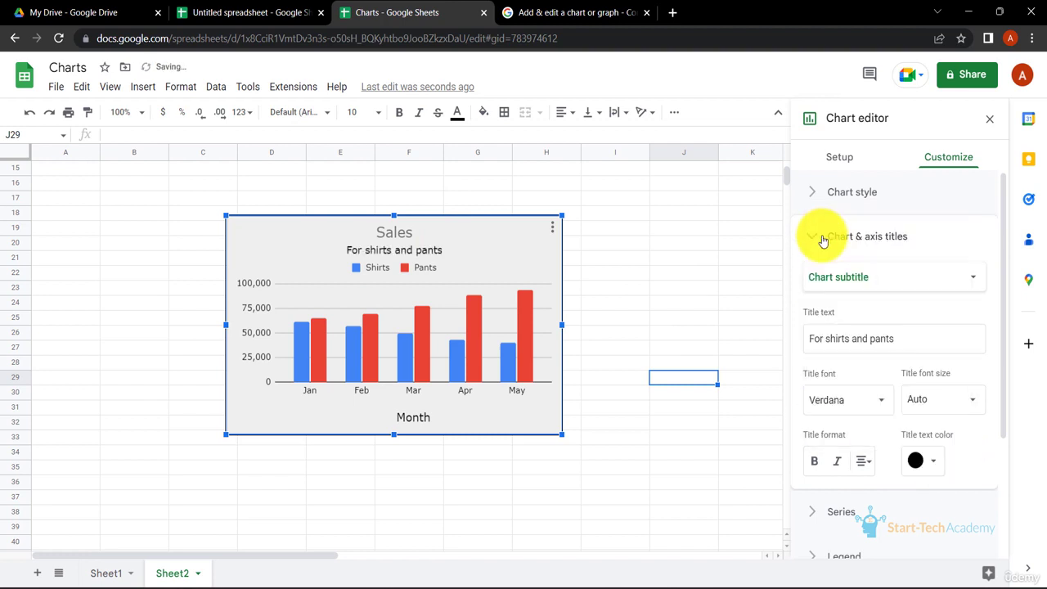
{"action": "left_click", "coordinate": [938, 462]}
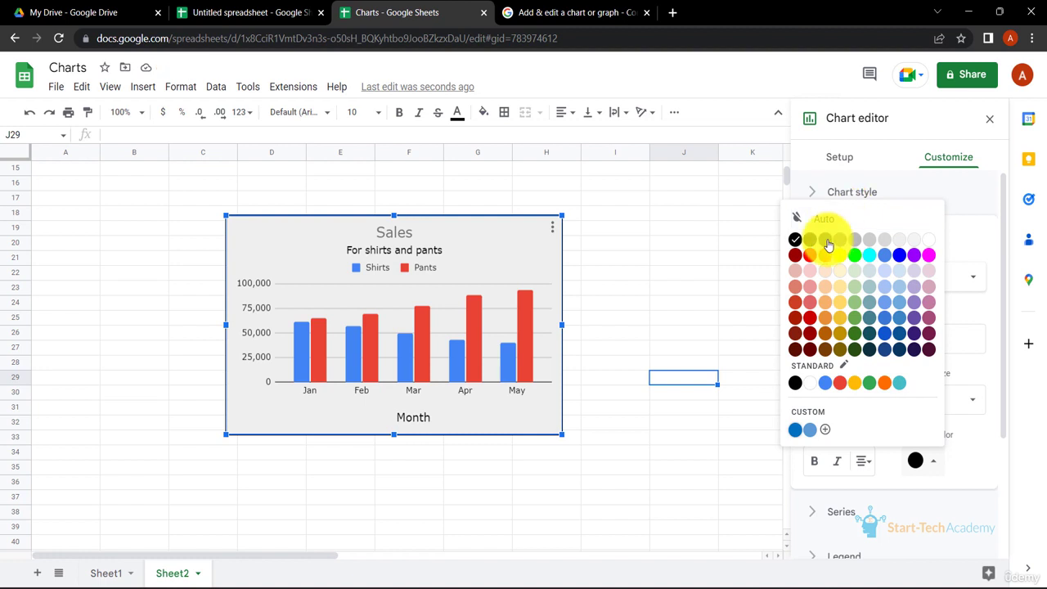
{"action": "left_click", "coordinate": [827, 241]}
- Set the subtitle font size to 12 and collapse the titles section
{"action": "left_click", "coordinate": [969, 400]}
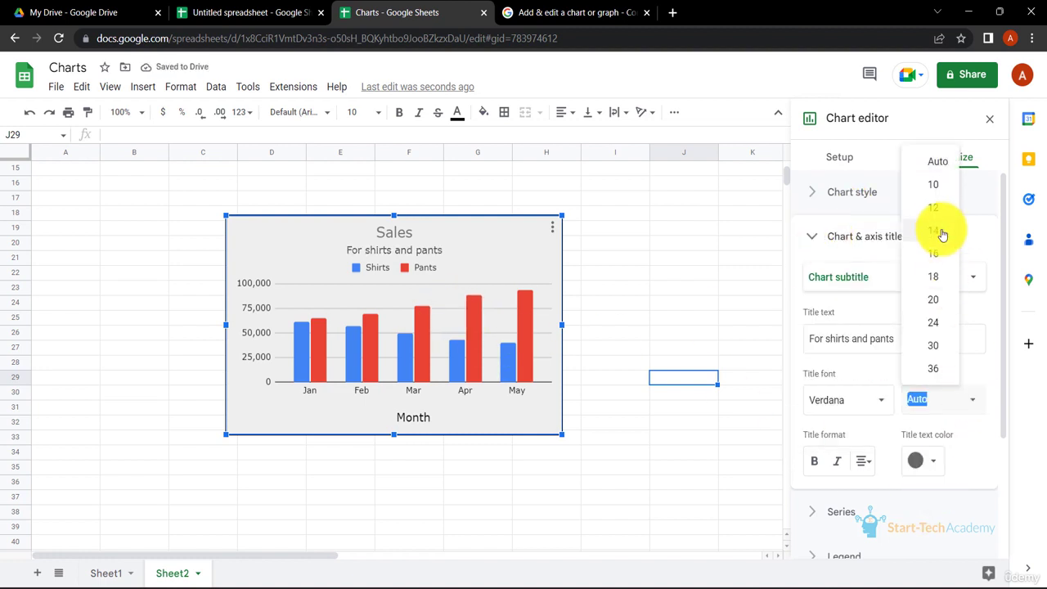
{"action": "left_click", "coordinate": [935, 187]}
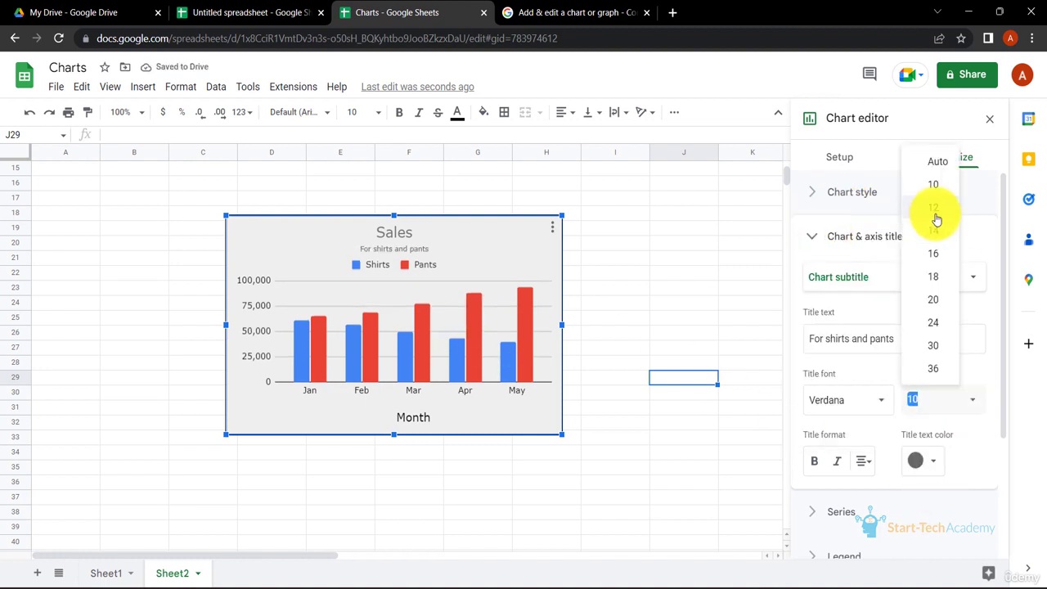
{"action": "left_click", "coordinate": [936, 213]}
{"action": "left_click", "coordinate": [812, 239]}
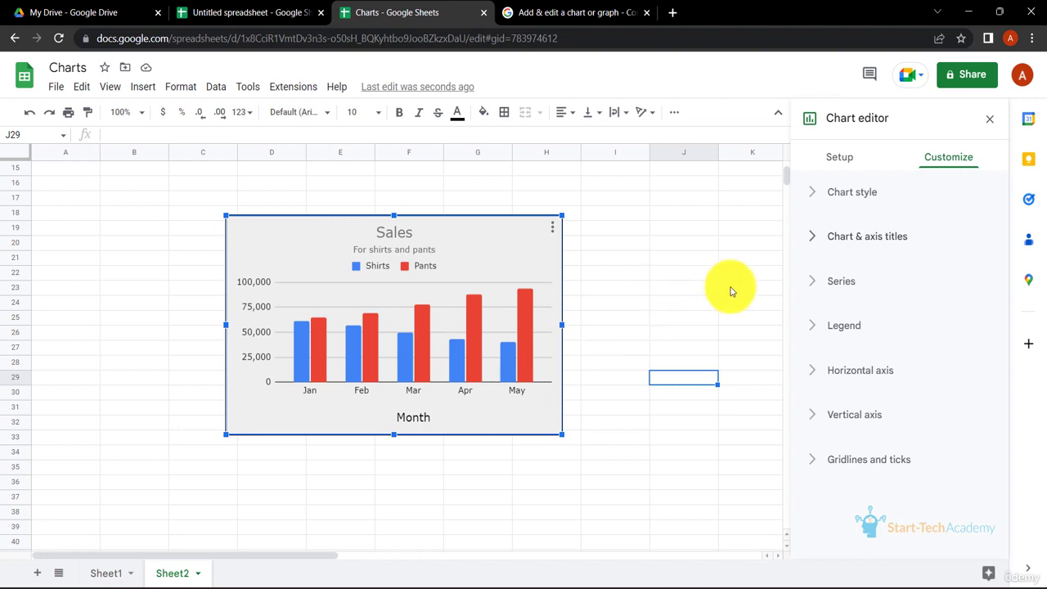
- Give the Shirts series a light green fill with 50% fill opacity
{"action": "left_click", "coordinate": [816, 281]}
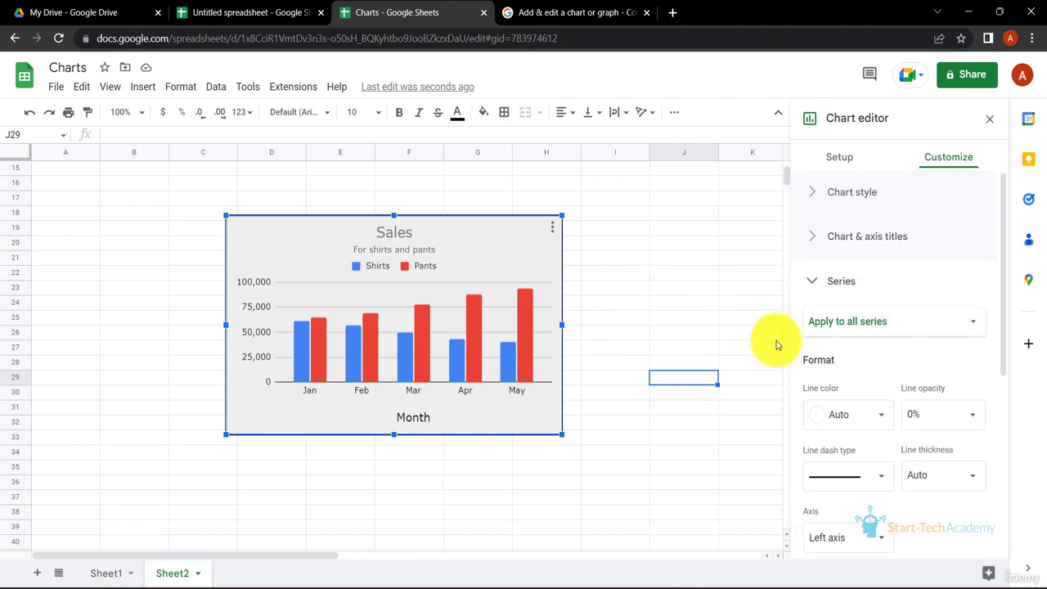
{"action": "left_click", "coordinate": [958, 323]}
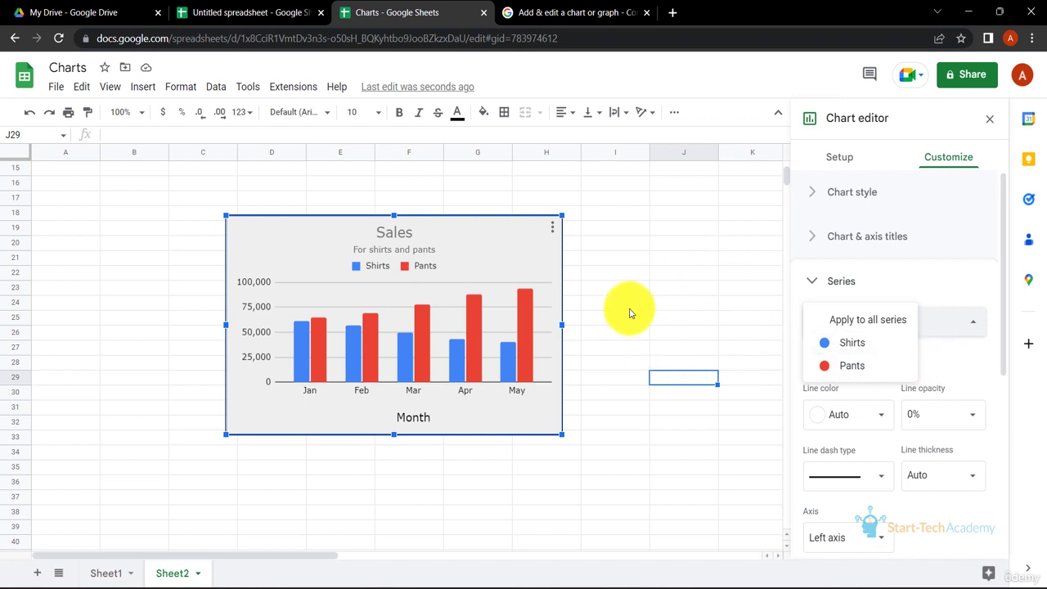
{"action": "left_click", "coordinate": [846, 343]}
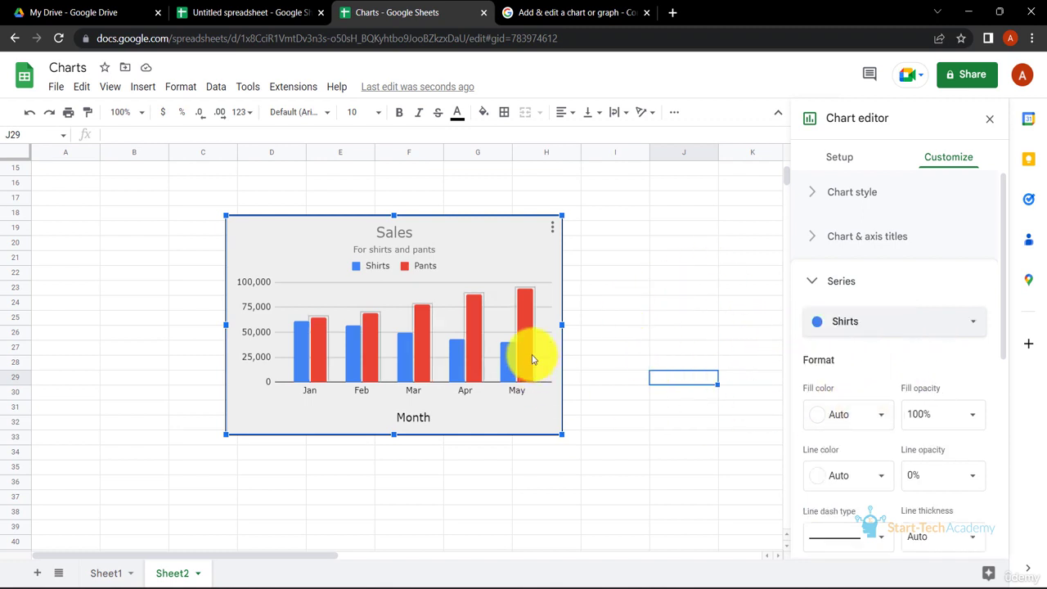
{"action": "left_click", "coordinate": [882, 420]}
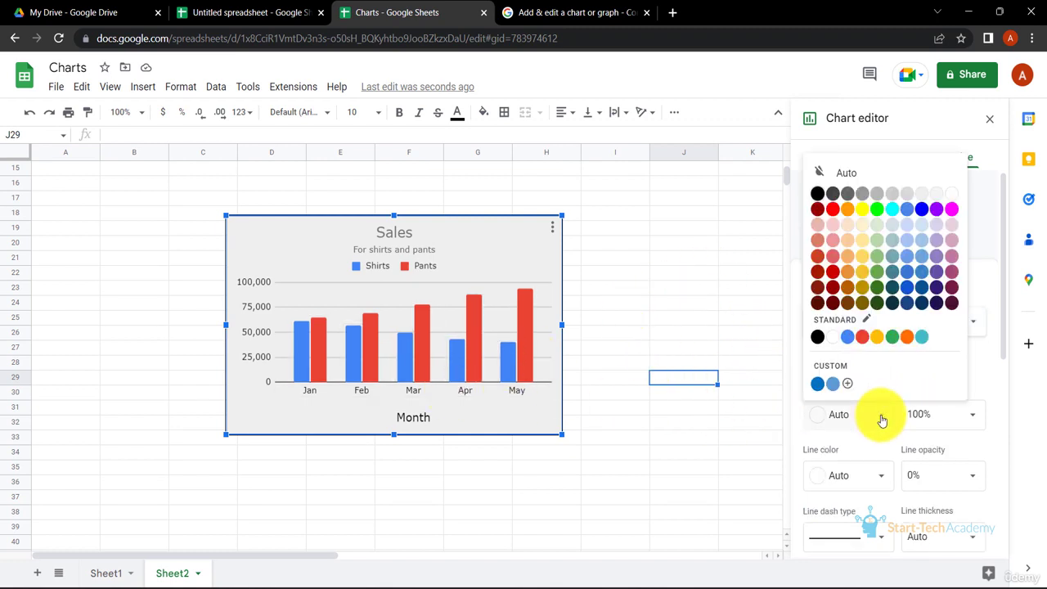
{"action": "left_click", "coordinate": [862, 240]}
{"action": "left_click", "coordinate": [877, 257]}
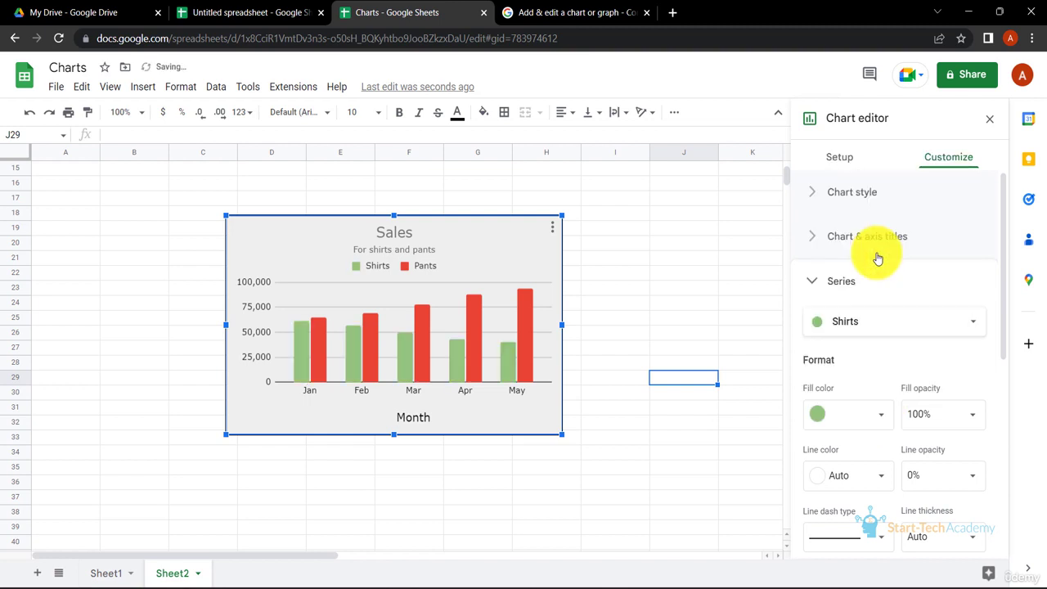
{"action": "left_click", "coordinate": [976, 422]}
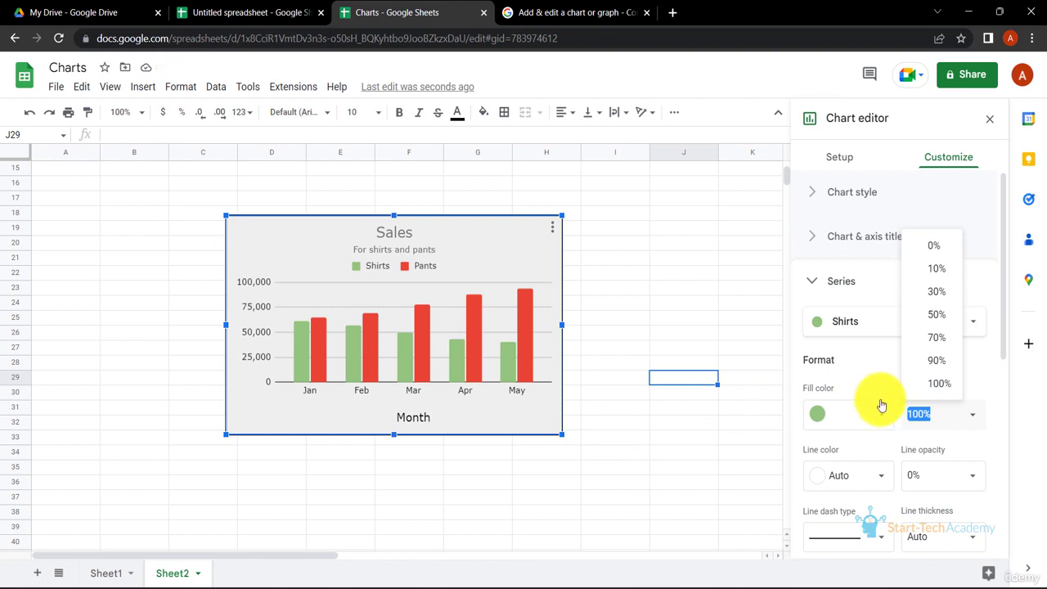
{"action": "left_click", "coordinate": [935, 319]}
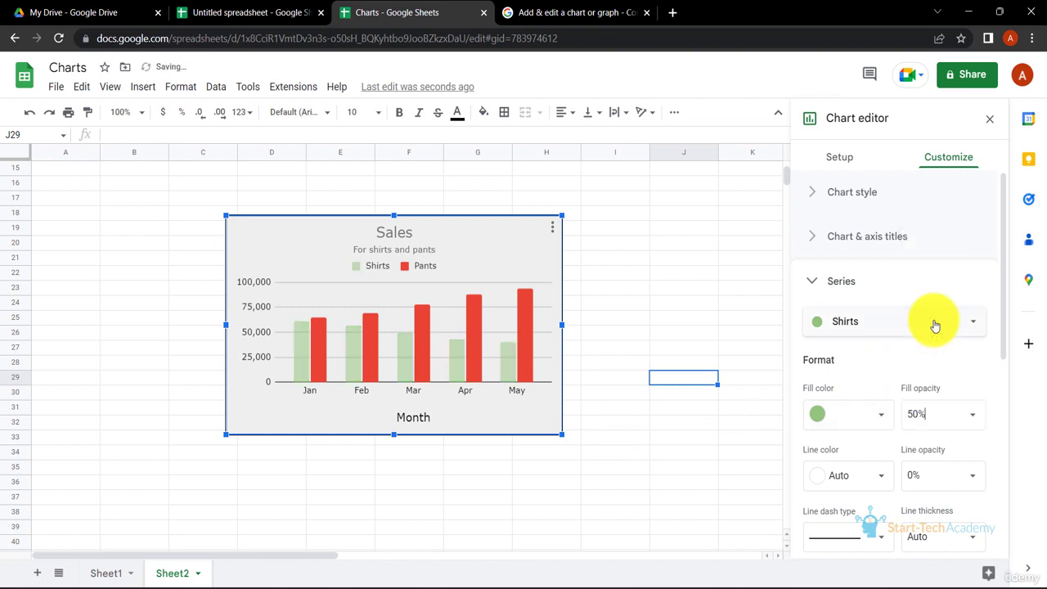
- Set the Shirts fill opacity to 70% and give its outline a dark green colour at 70% opacity
{"action": "left_click", "coordinate": [971, 422]}
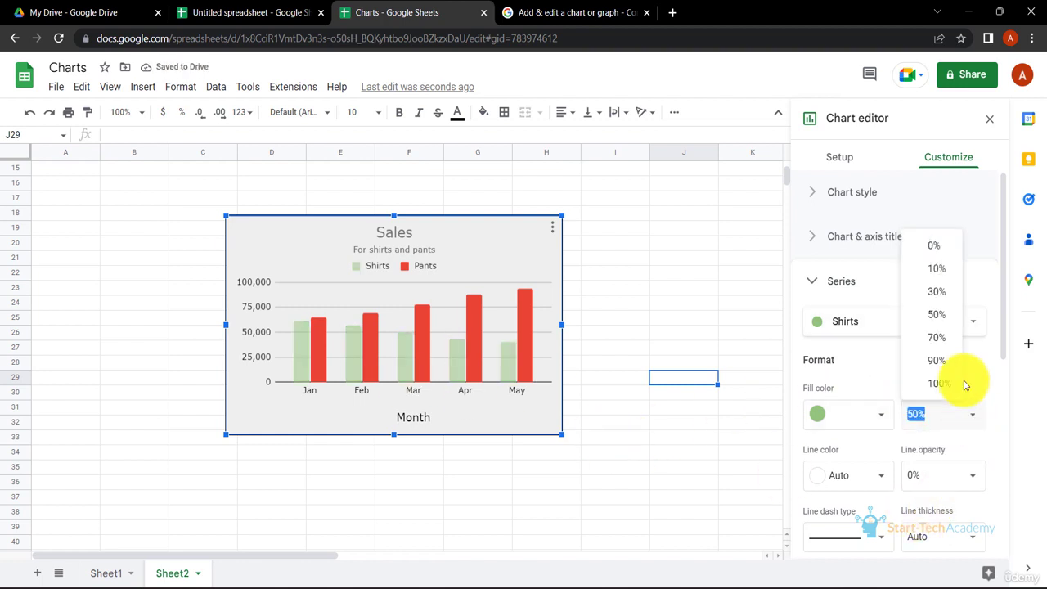
{"action": "left_click", "coordinate": [942, 348]}
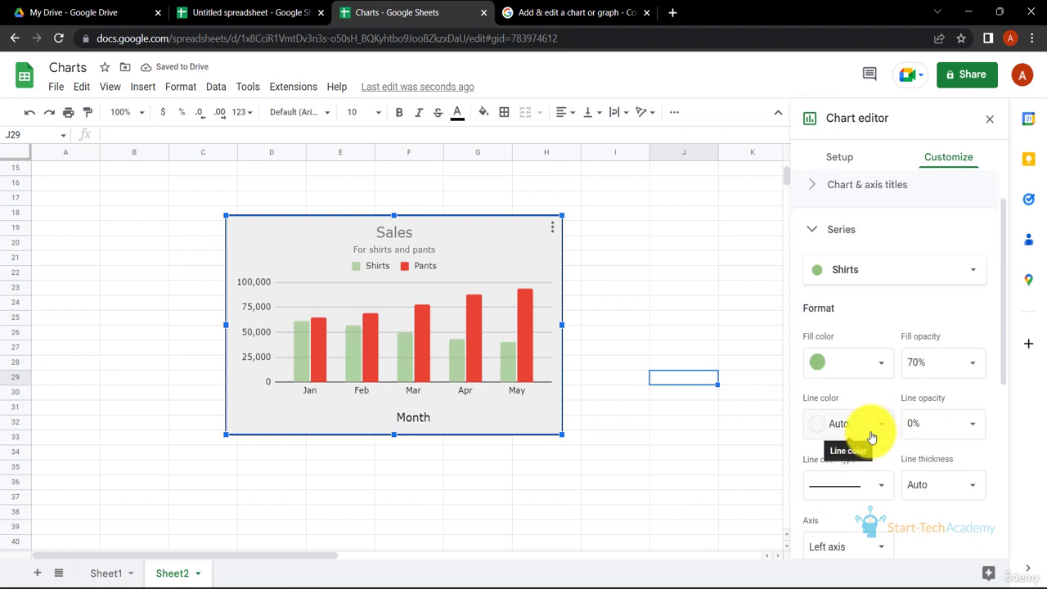
{"action": "left_click", "coordinate": [880, 427]}
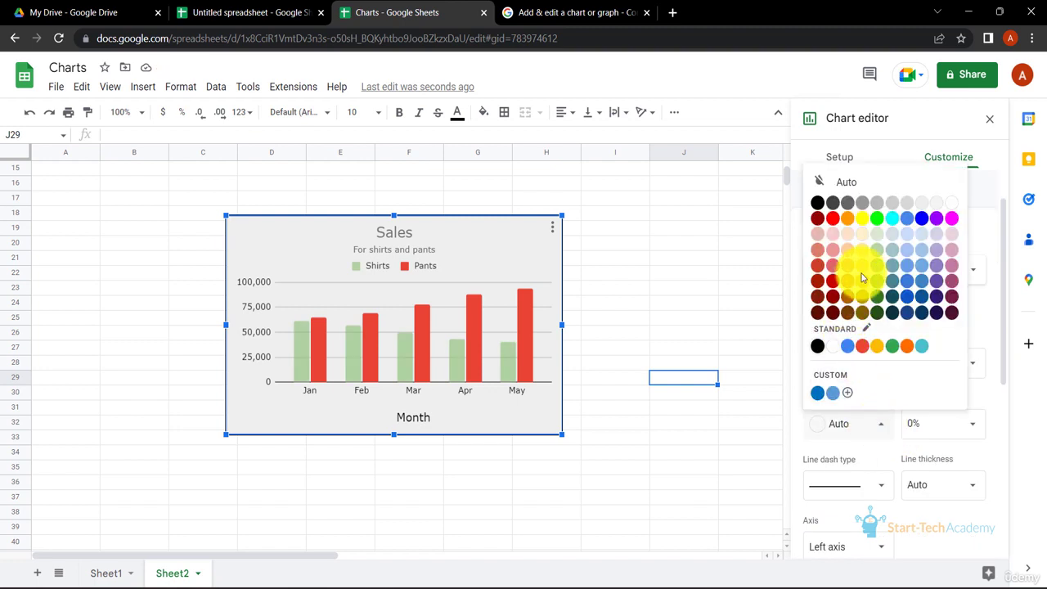
{"action": "left_click", "coordinate": [874, 314]}
{"action": "left_click", "coordinate": [955, 419]}
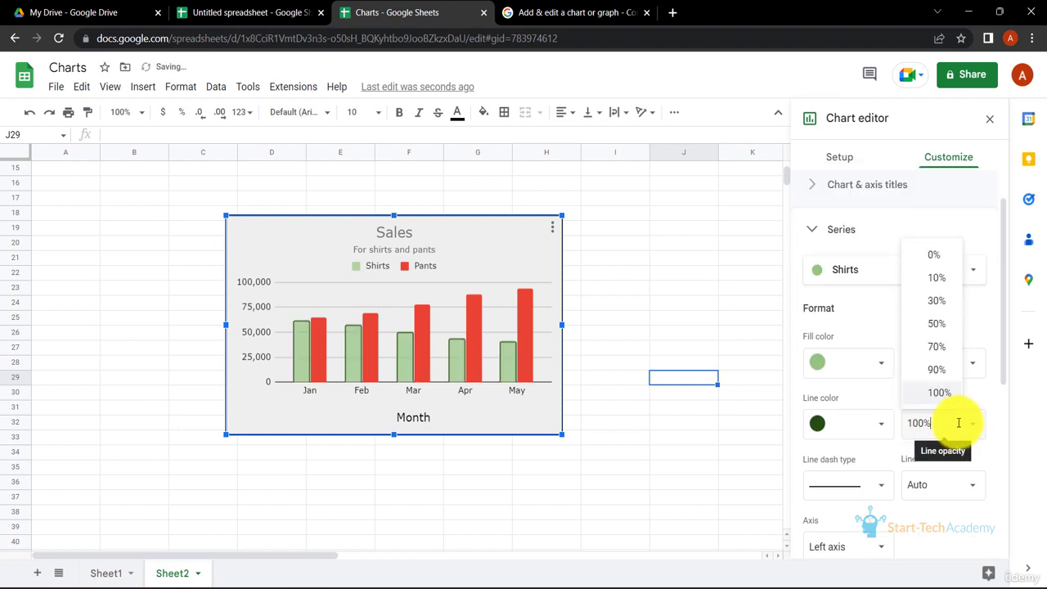
{"action": "left_click", "coordinate": [942, 351]}
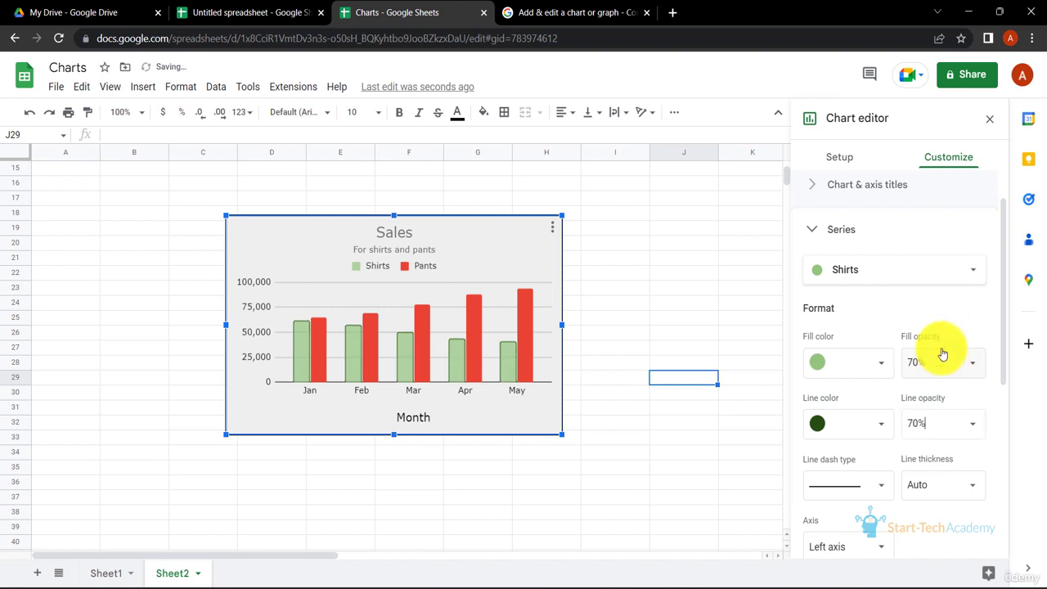
{"action": "left_click", "coordinate": [883, 487]}
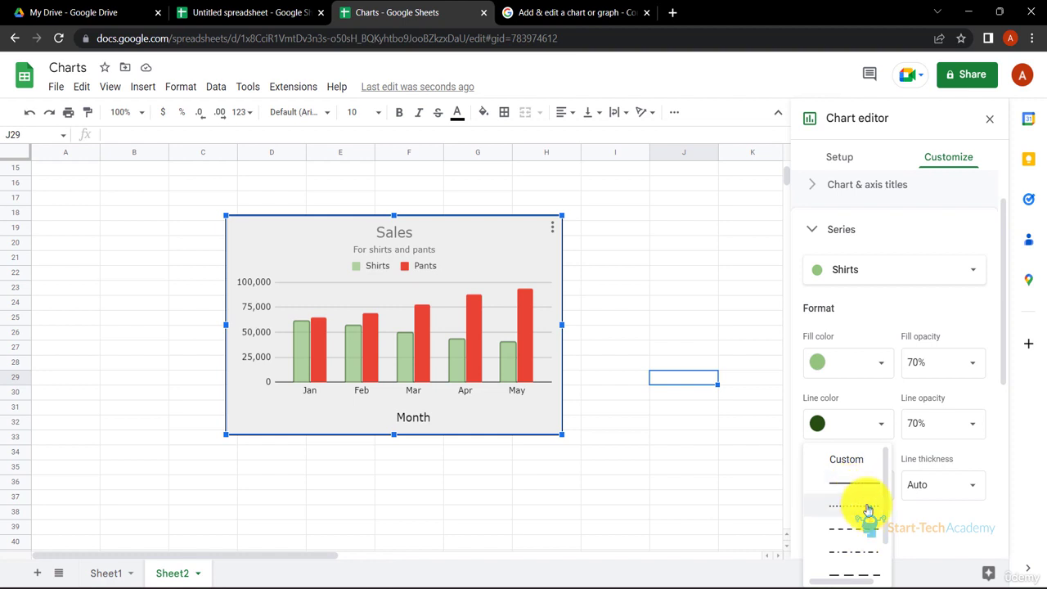
{"action": "left_click", "coordinate": [868, 509]}
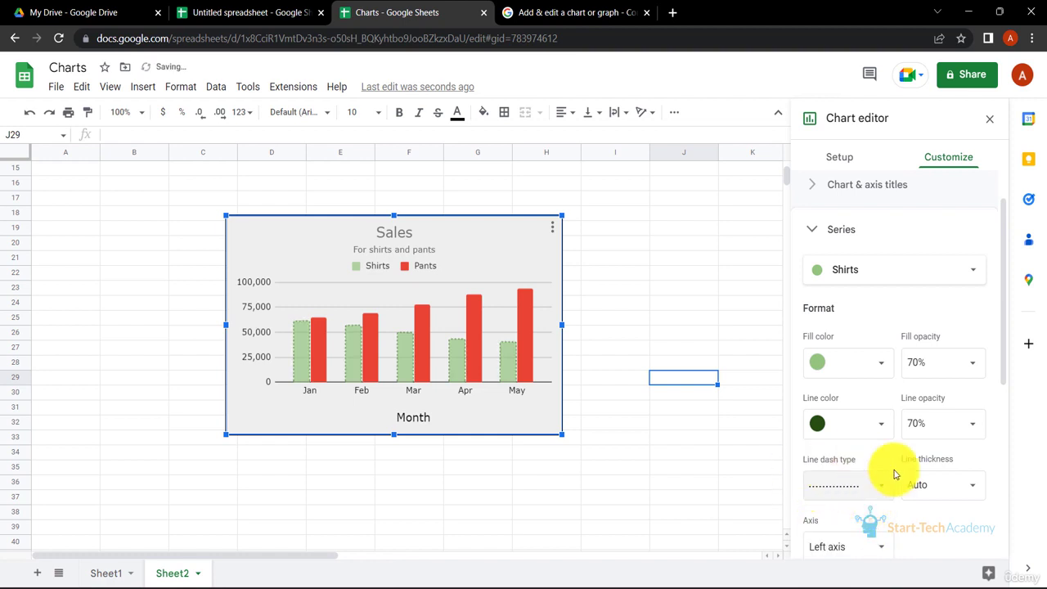
{"action": "left_click", "coordinate": [885, 497]}
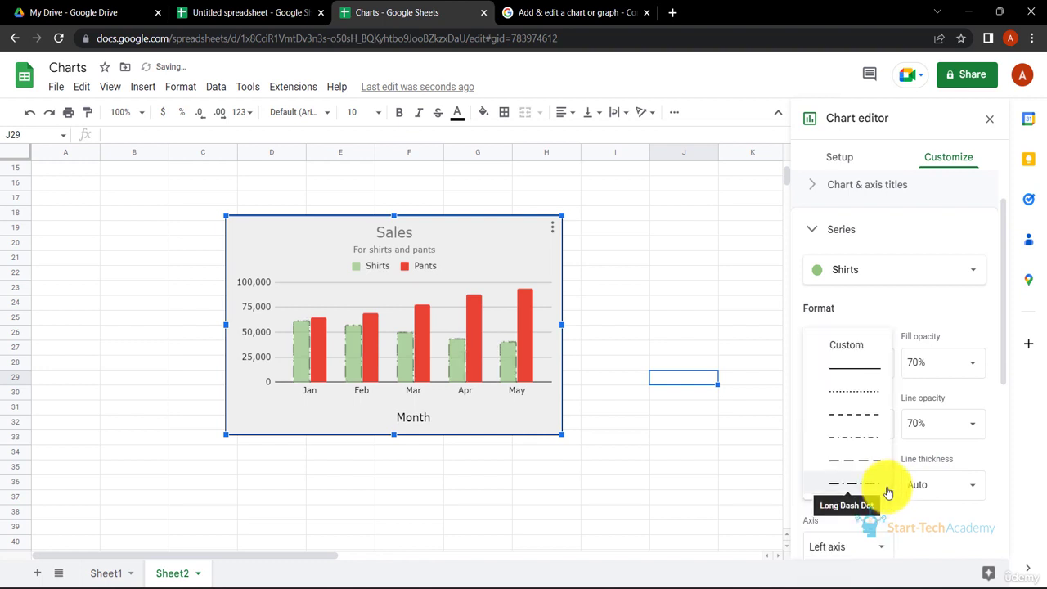
{"action": "left_click", "coordinate": [863, 378]}
- Set the Shirts outline thickness to 4px
{"action": "left_click", "coordinate": [965, 485]}
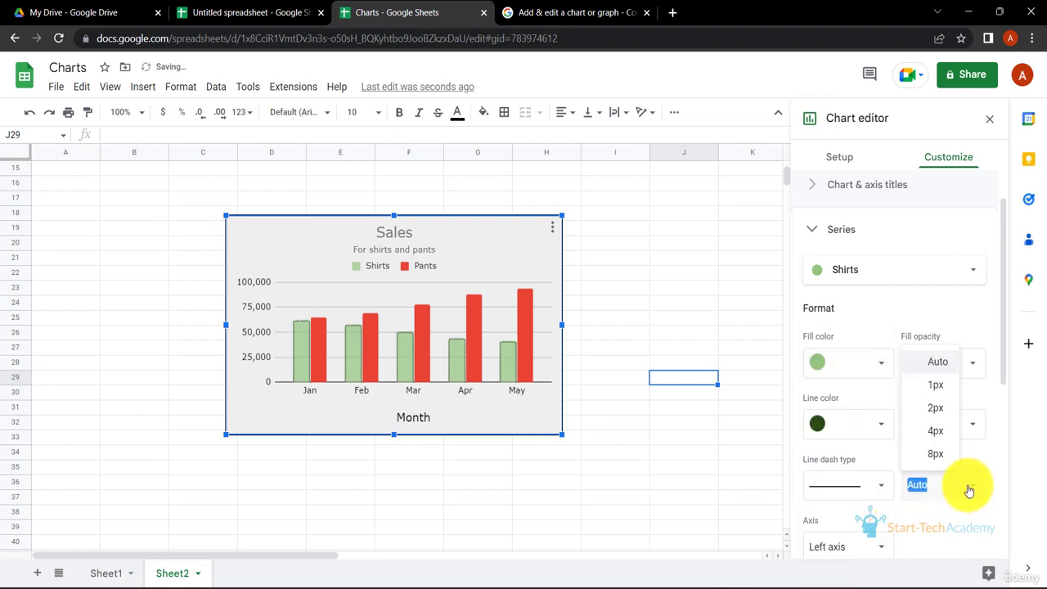
{"action": "left_click", "coordinate": [942, 432]}
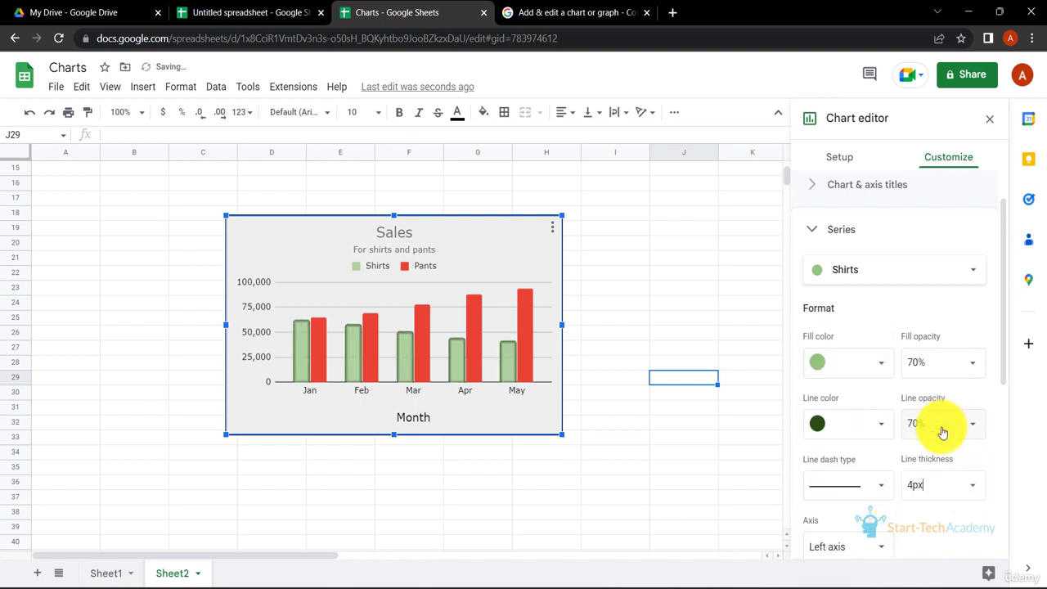
{"action": "scroll", "coordinate": [890, 446], "scroll_direction": "down", "scroll_amount": 2}
{"action": "left_click", "coordinate": [866, 463]}
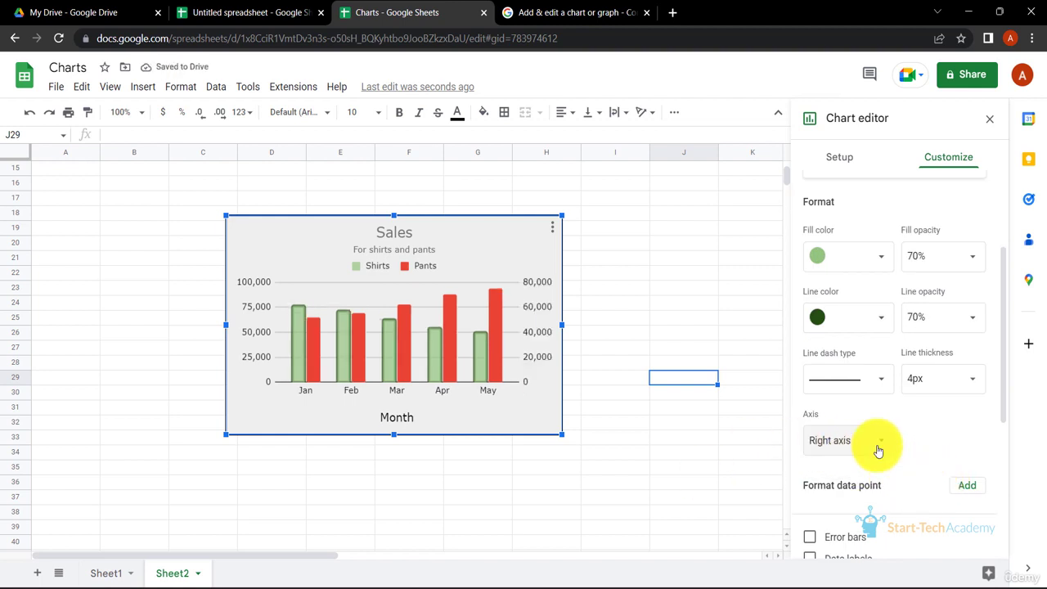
{"action": "left_click", "coordinate": [865, 415]}
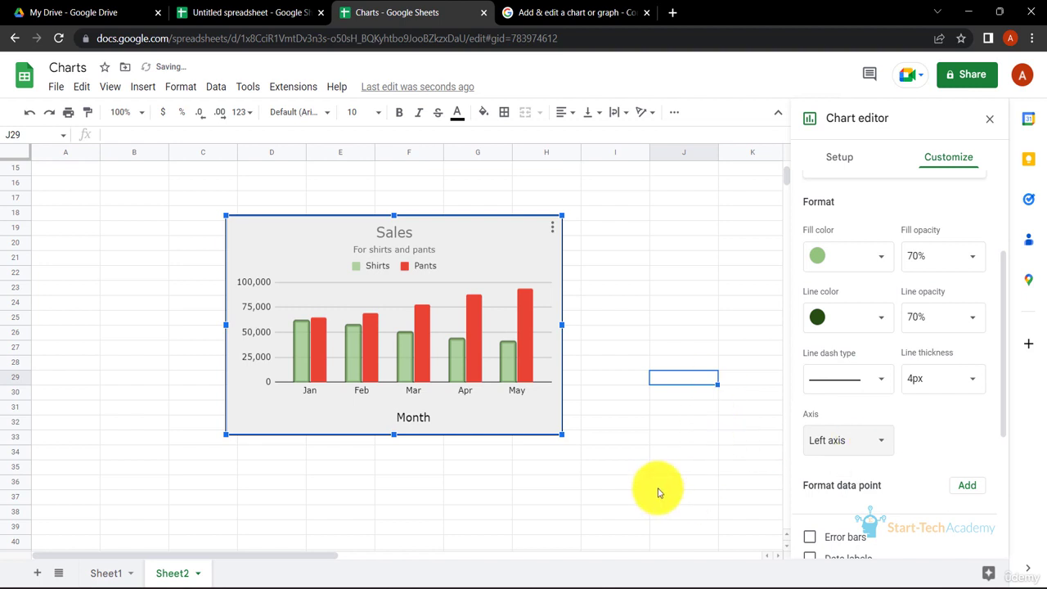
{"action": "left_click", "coordinate": [859, 440]}
{"action": "left_click", "coordinate": [851, 461]}
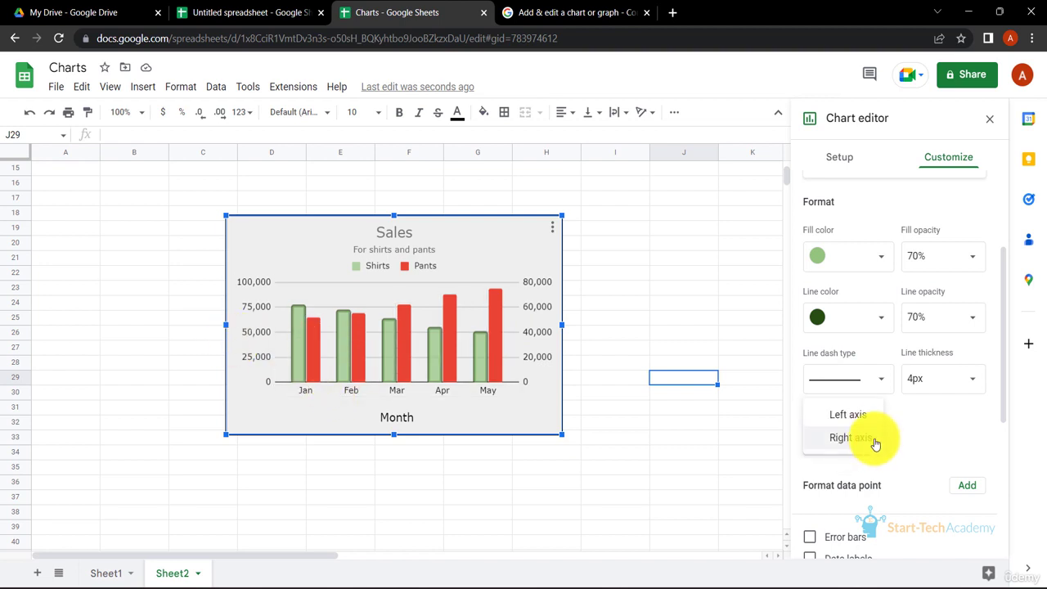
{"action": "left_click", "coordinate": [869, 419]}
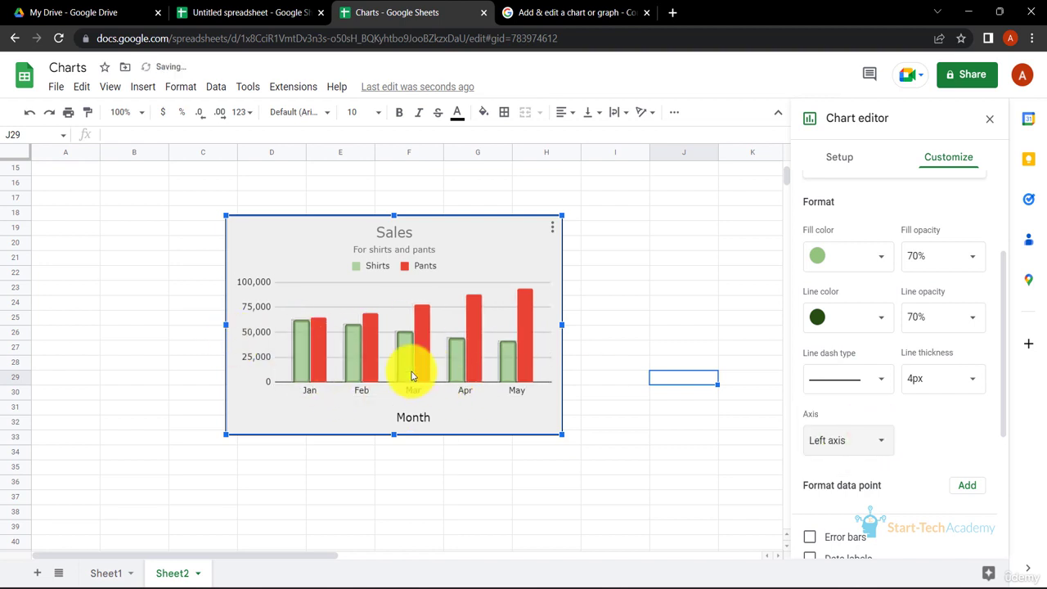
{"action": "scroll", "coordinate": [923, 420], "scroll_direction": "down", "scroll_amount": 3}
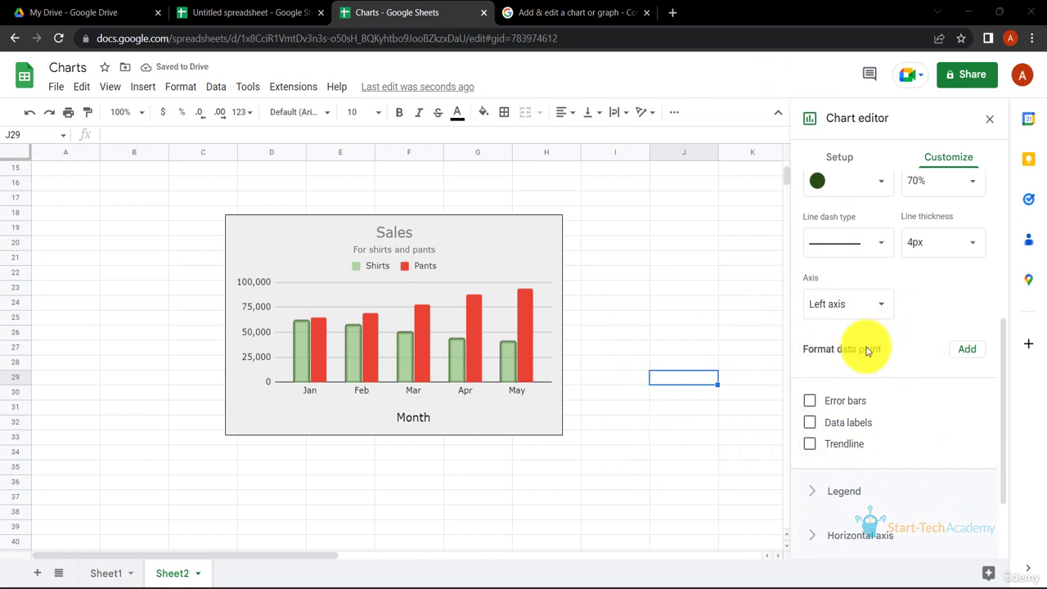
{"action": "left_click", "coordinate": [810, 401]}
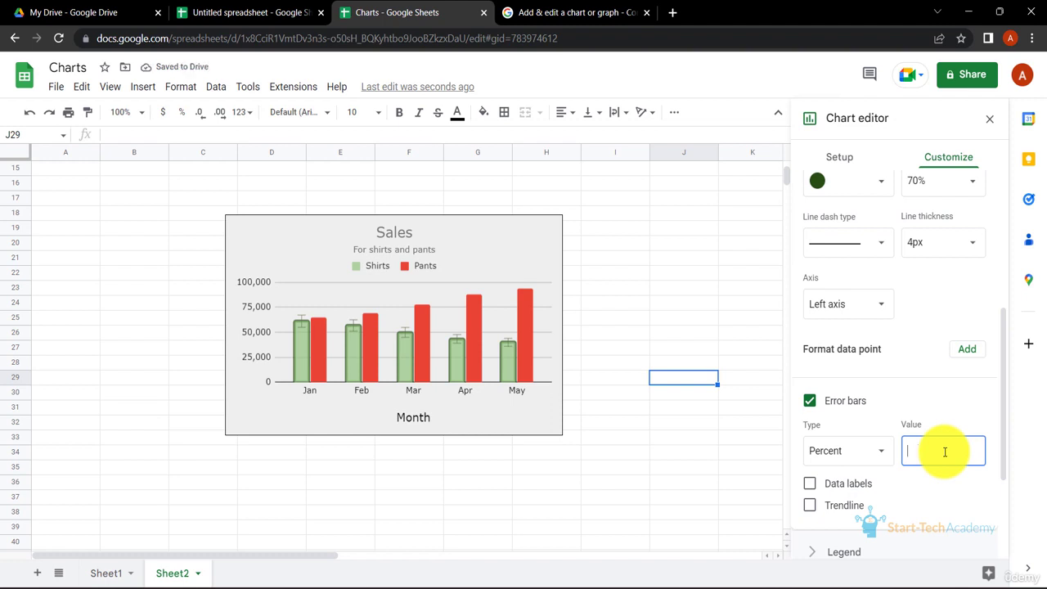
{"action": "type", "text": "5"}
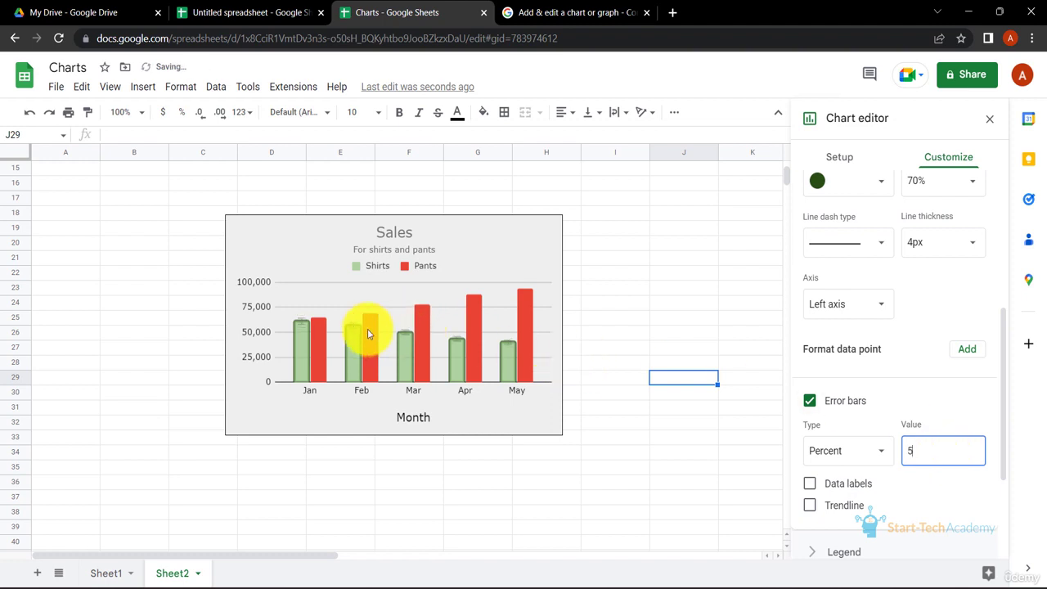
{"action": "left_click", "coordinate": [865, 453]}
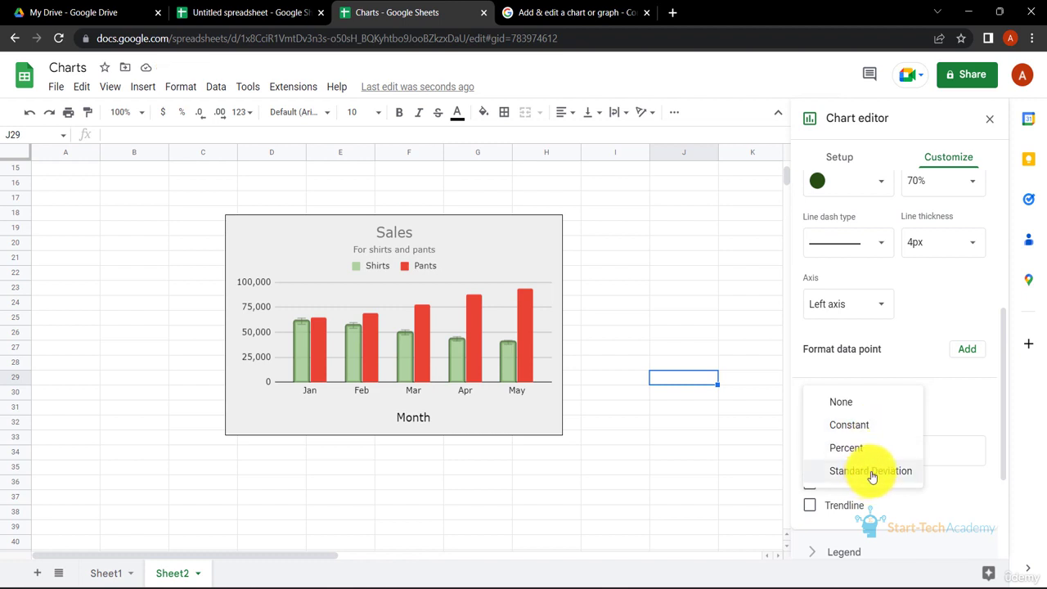
{"action": "left_click", "coordinate": [866, 452]}
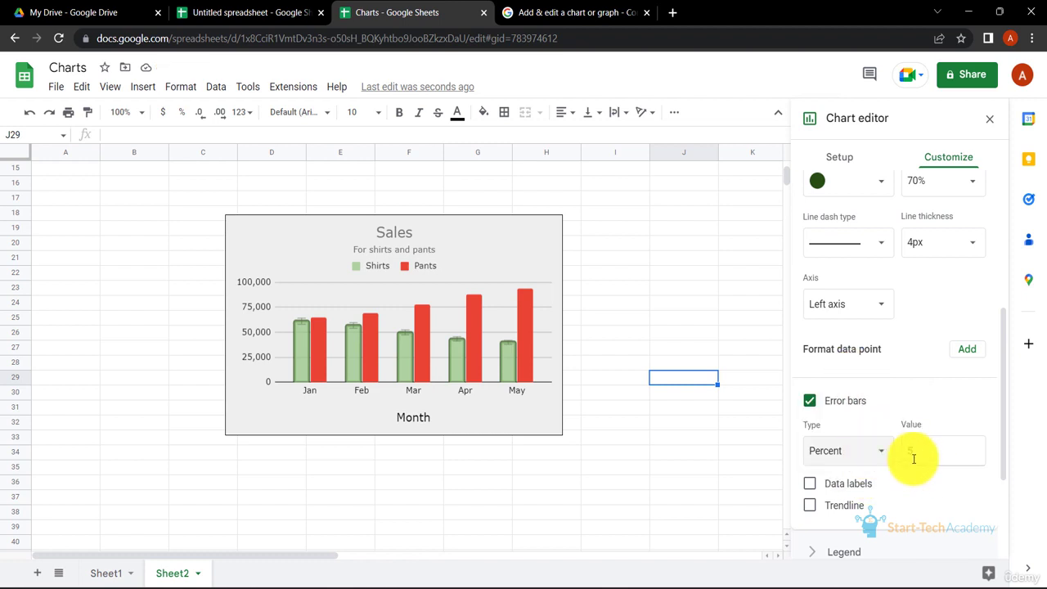
{"action": "left_click", "coordinate": [810, 401]}
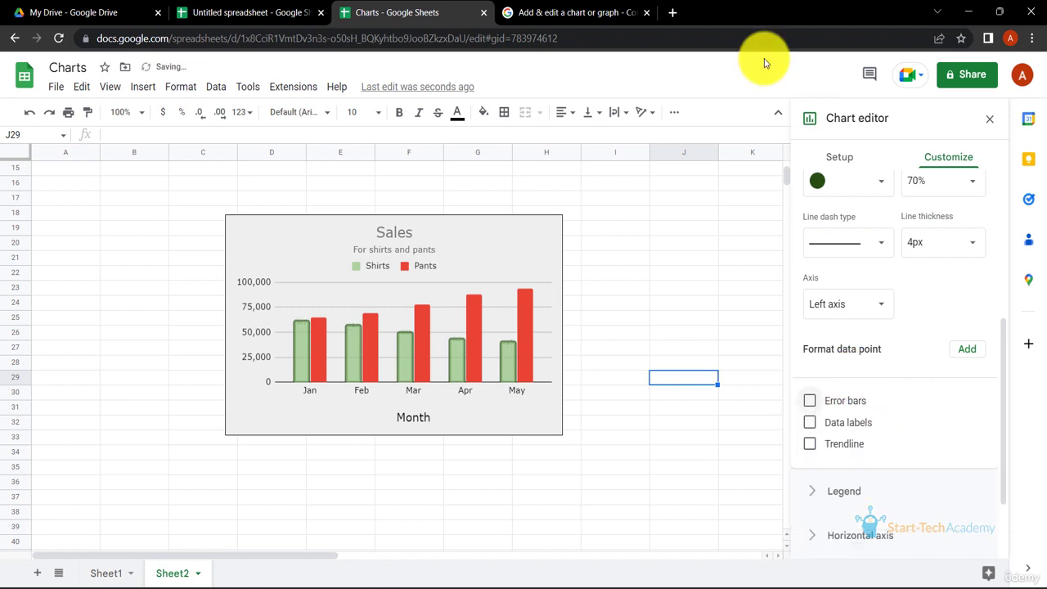
- Turn on data labels for the Shirts series and make them bold black
{"action": "left_click", "coordinate": [812, 422]}
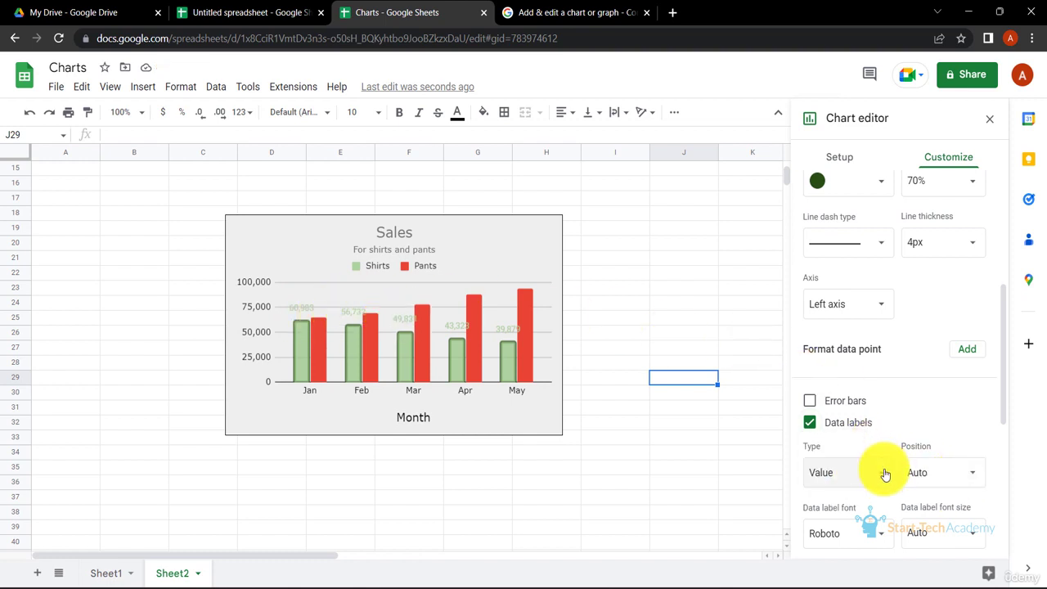
{"action": "scroll", "coordinate": [881, 470], "scroll_direction": "down", "scroll_amount": 1}
{"action": "scroll", "coordinate": [868, 508], "scroll_direction": "down", "scroll_amount": 2}
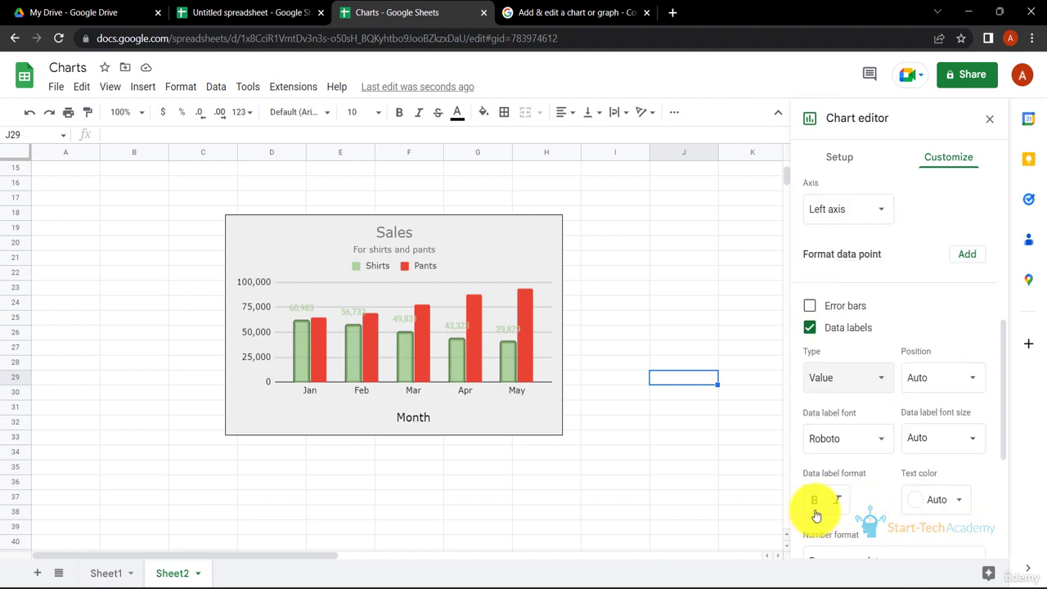
{"action": "left_click", "coordinate": [961, 499]}
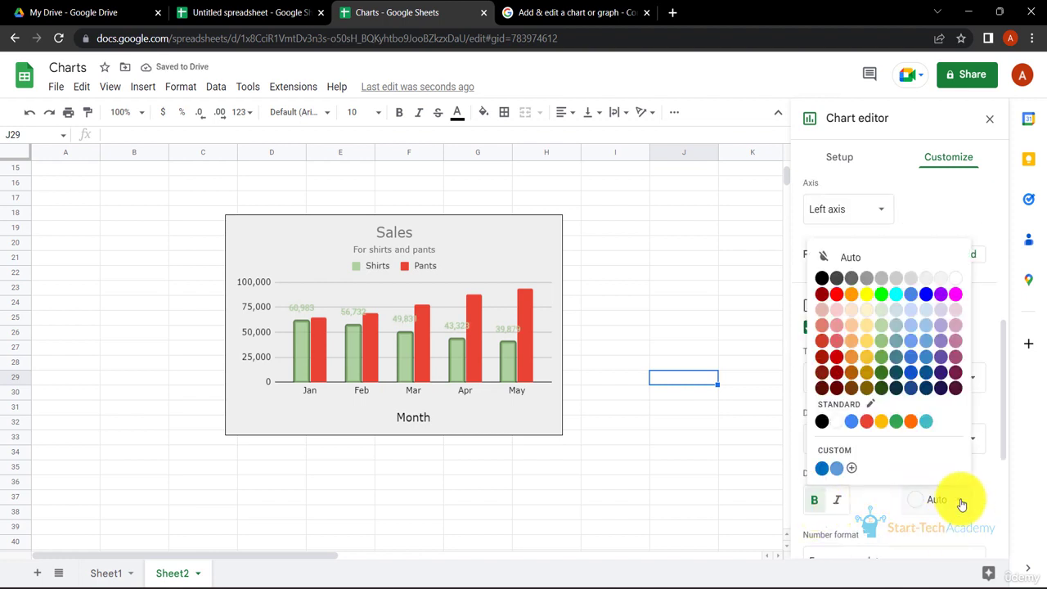
{"action": "left_click", "coordinate": [822, 278]}
- Switch to the Pants series and set its fill colour to teal
{"action": "scroll", "coordinate": [879, 278], "scroll_direction": "up", "scroll_amount": 2}
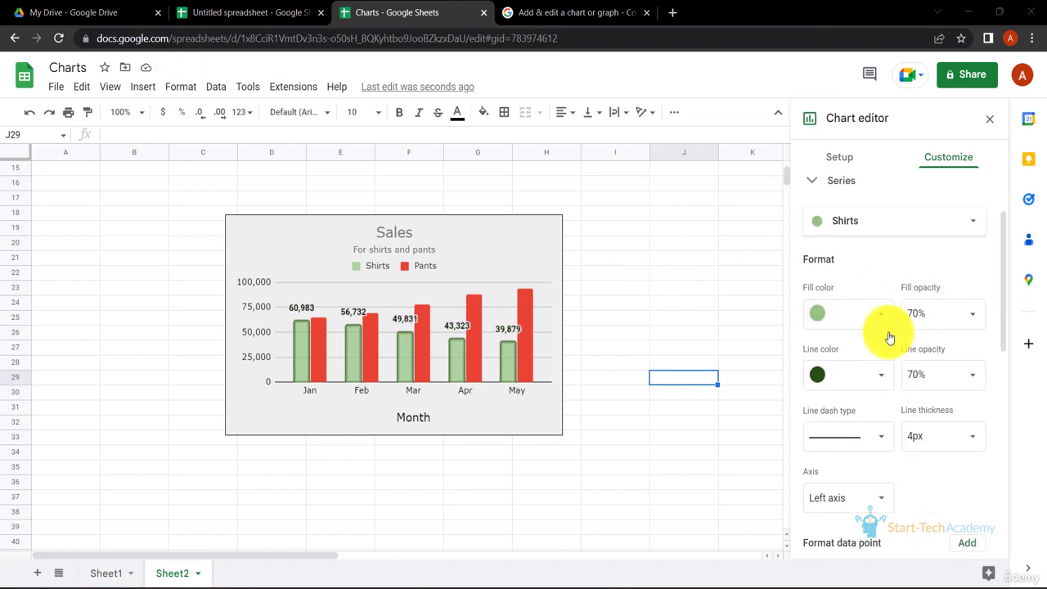
{"action": "scroll", "coordinate": [900, 338], "scroll_direction": "up", "scroll_amount": 1}
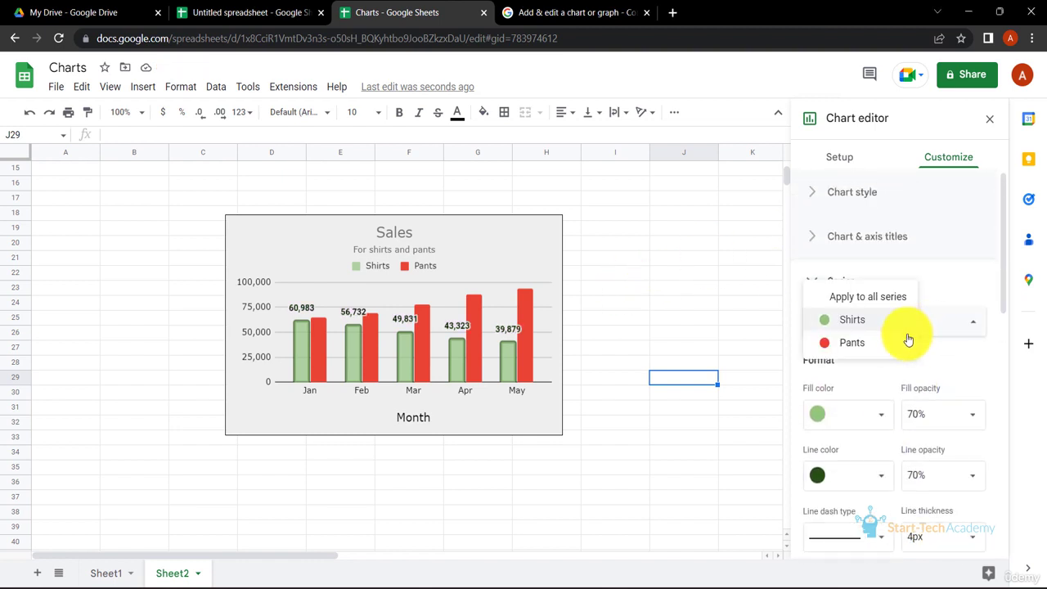
{"action": "left_click", "coordinate": [879, 348]}
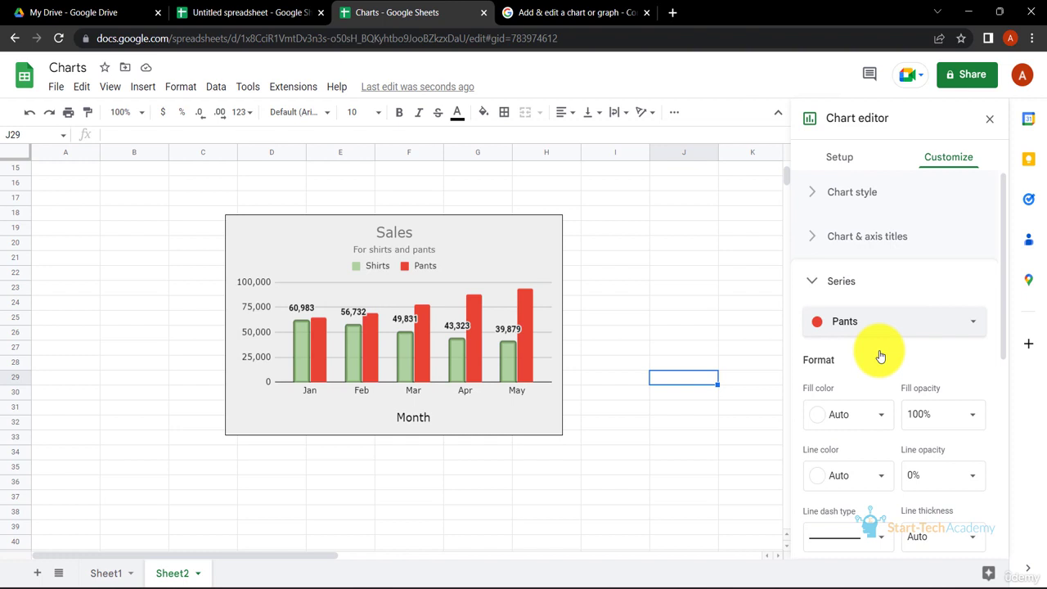
{"action": "left_click", "coordinate": [881, 418]}
{"action": "left_click", "coordinate": [852, 292]}
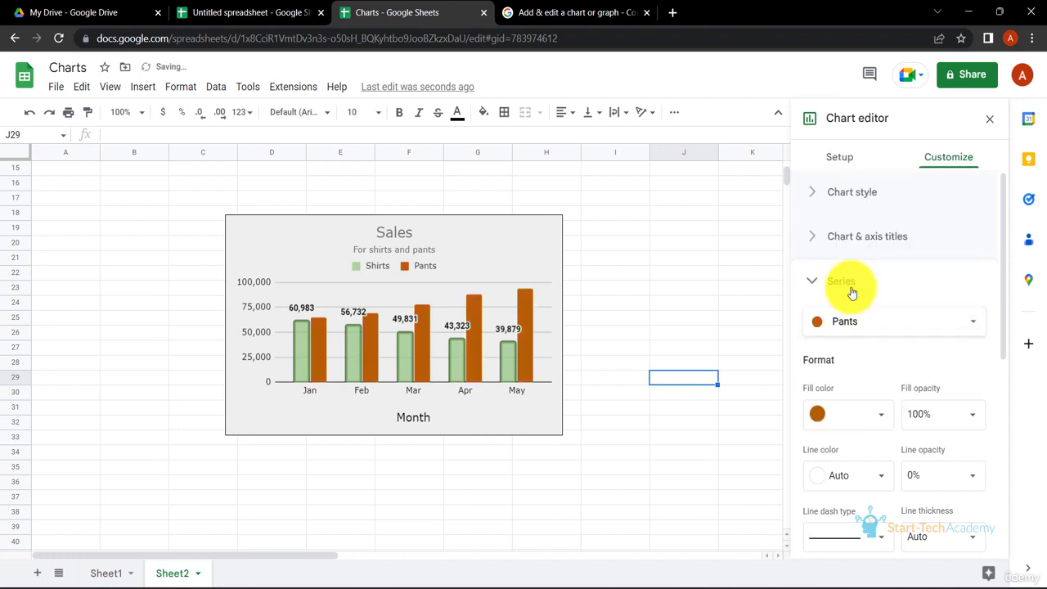
{"action": "left_click", "coordinate": [883, 324]}
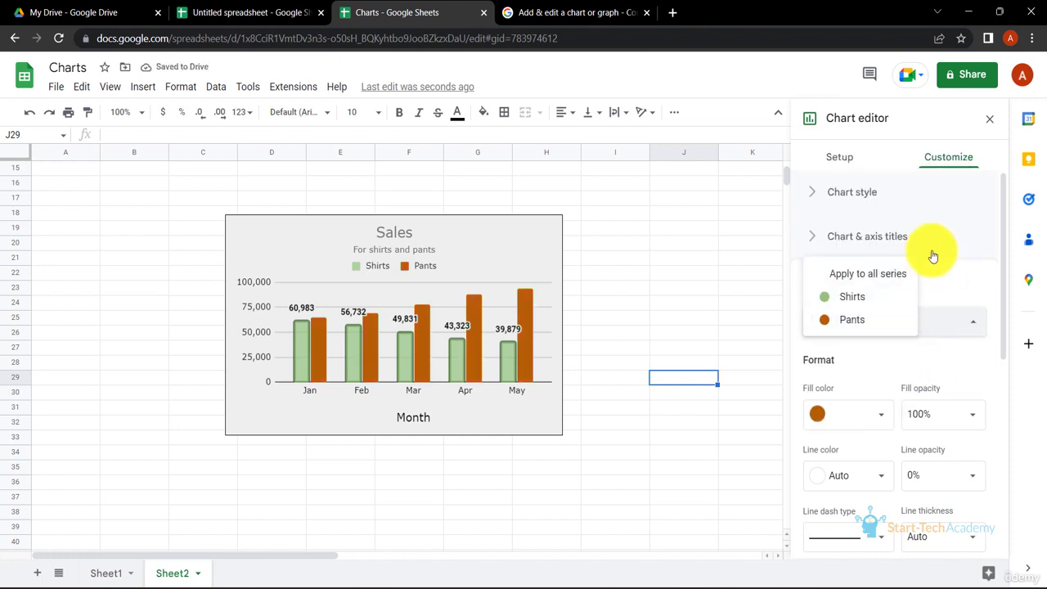
{"action": "left_click", "coordinate": [869, 411]}
{"action": "left_click", "coordinate": [896, 279]}
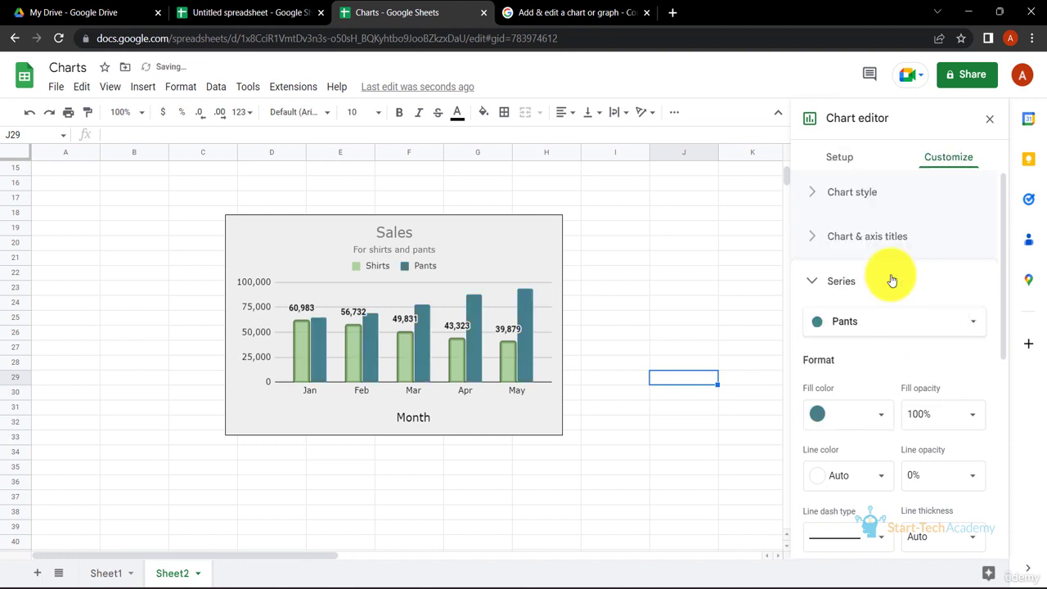
- Set the Pants outline colour to a dark teal
{"action": "scroll", "coordinate": [901, 371], "scroll_direction": "down", "scroll_amount": 2}
{"action": "left_click", "coordinate": [881, 381]}
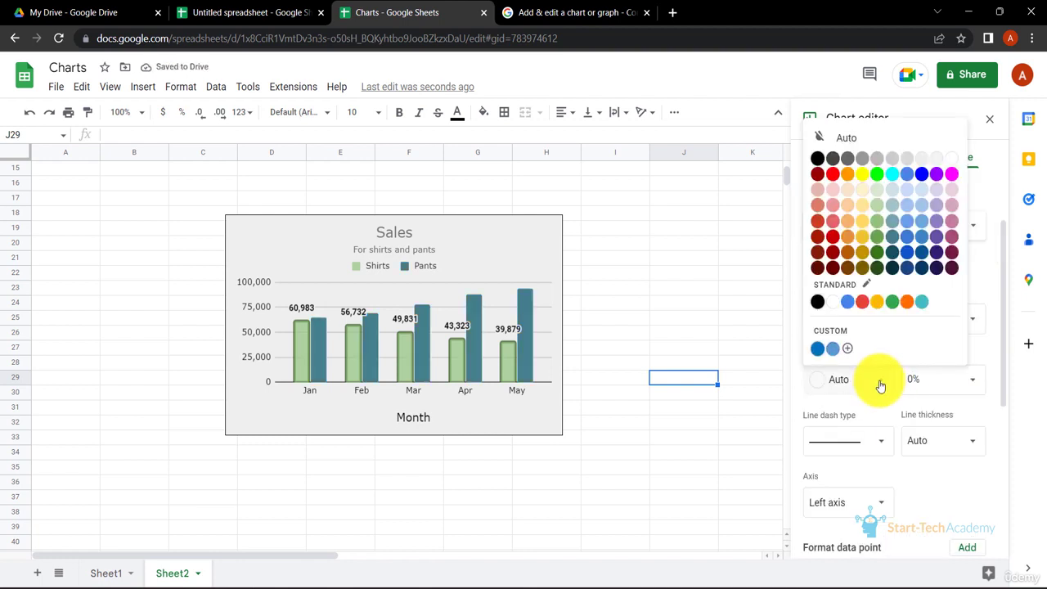
{"action": "left_click", "coordinate": [883, 261]}
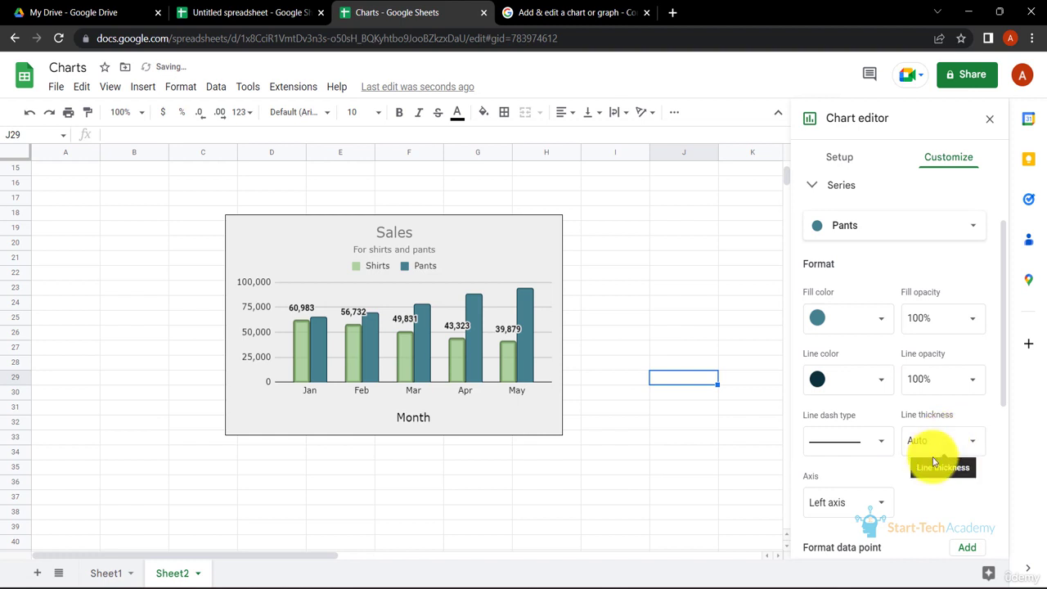
- Set the Pants outline thickness to 4px and its line opacity to 90%
{"action": "left_click", "coordinate": [949, 446]}
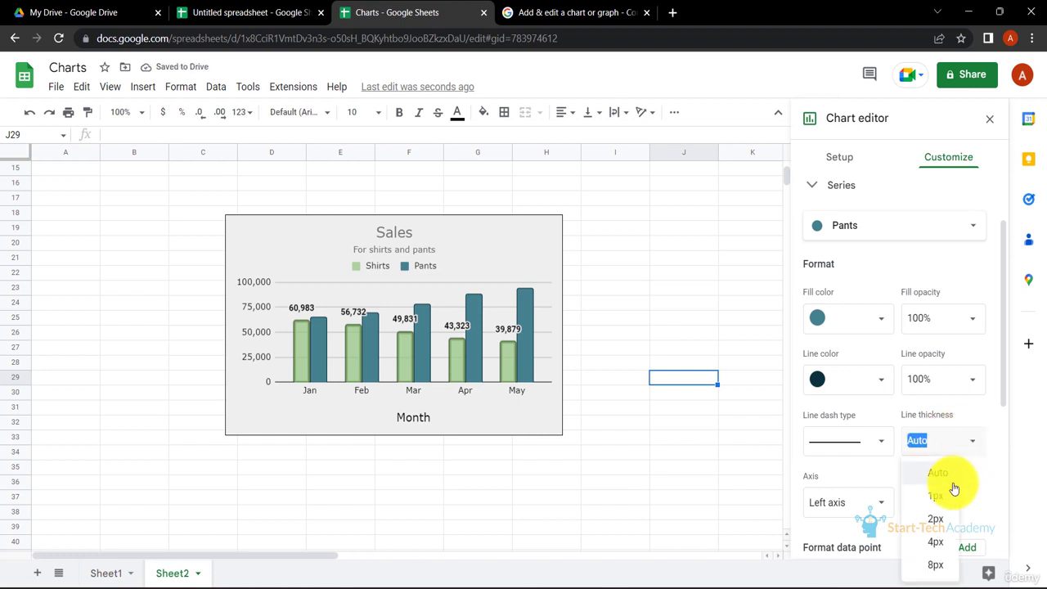
{"action": "left_click", "coordinate": [938, 544]}
{"action": "left_click", "coordinate": [970, 380]}
{"action": "left_click", "coordinate": [941, 529]}
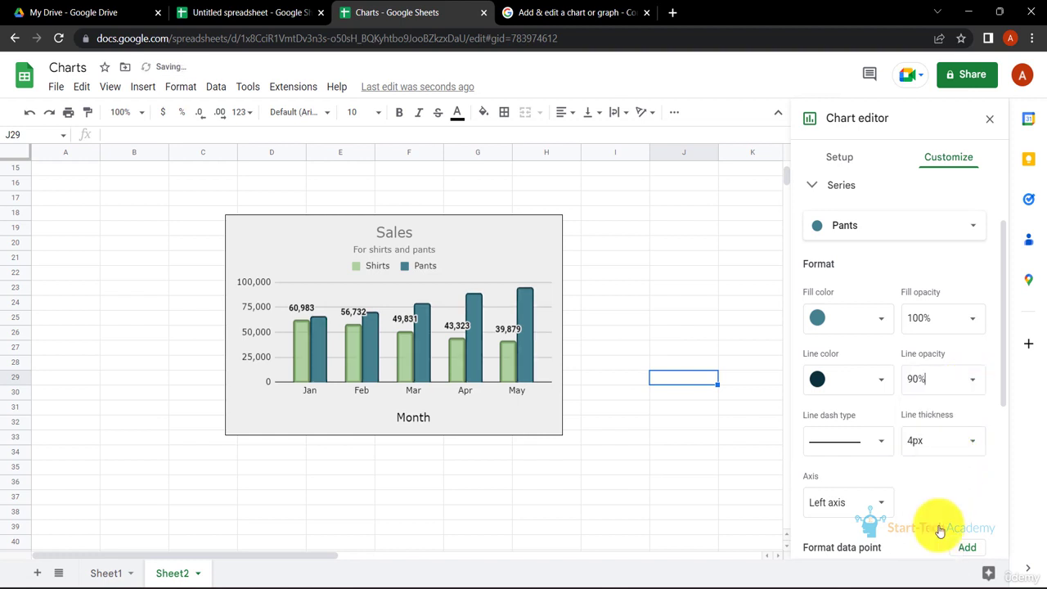
- Turn on data labels for the Pants series
{"action": "scroll", "coordinate": [935, 480], "scroll_direction": "down", "scroll_amount": 1}
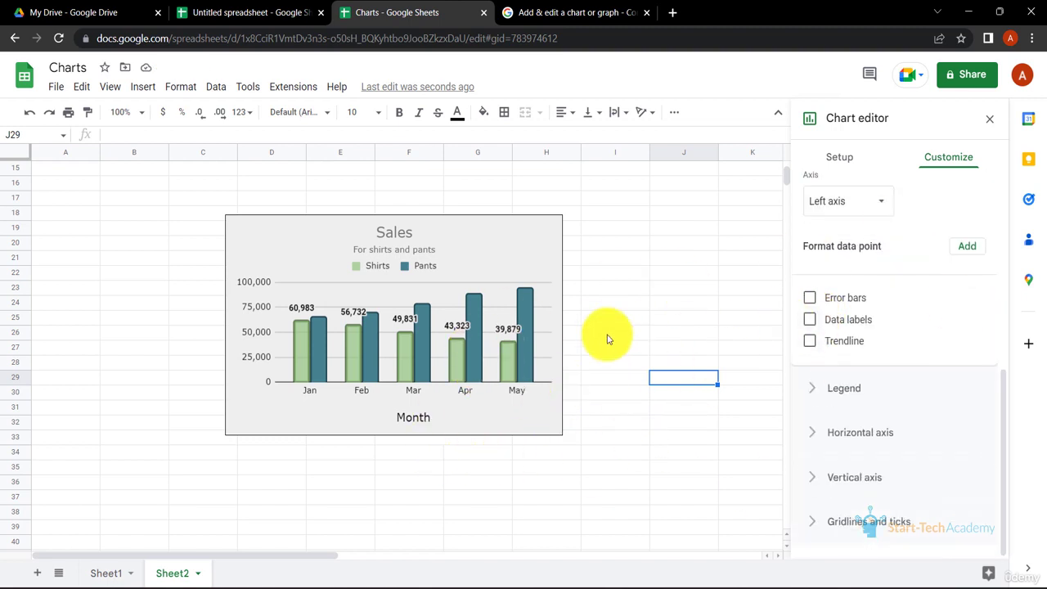
{"action": "left_click", "coordinate": [810, 320]}
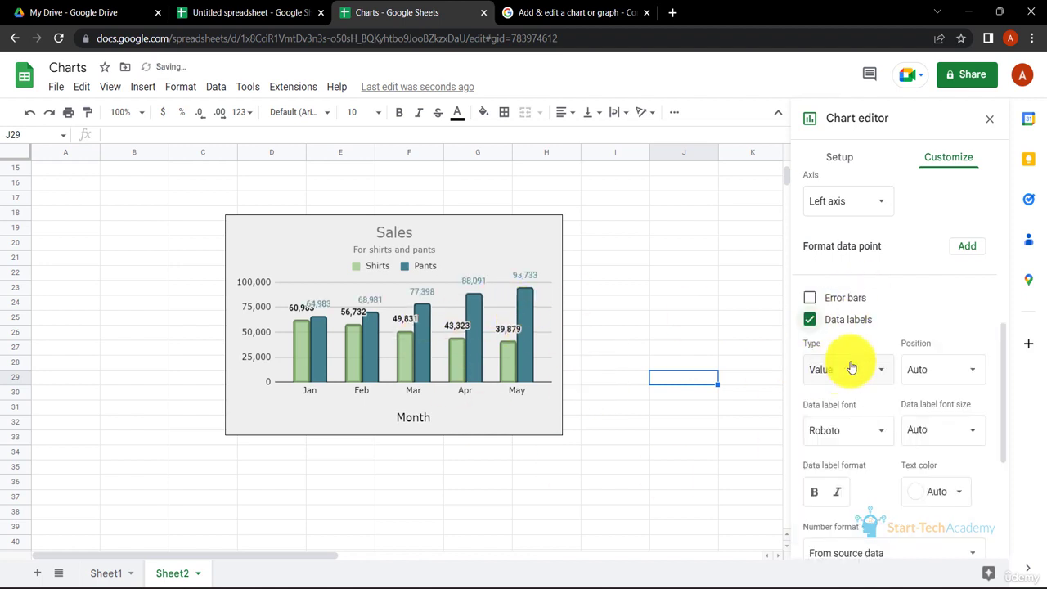
- Set the Pants data label position to Center
{"action": "left_click", "coordinate": [967, 378]}
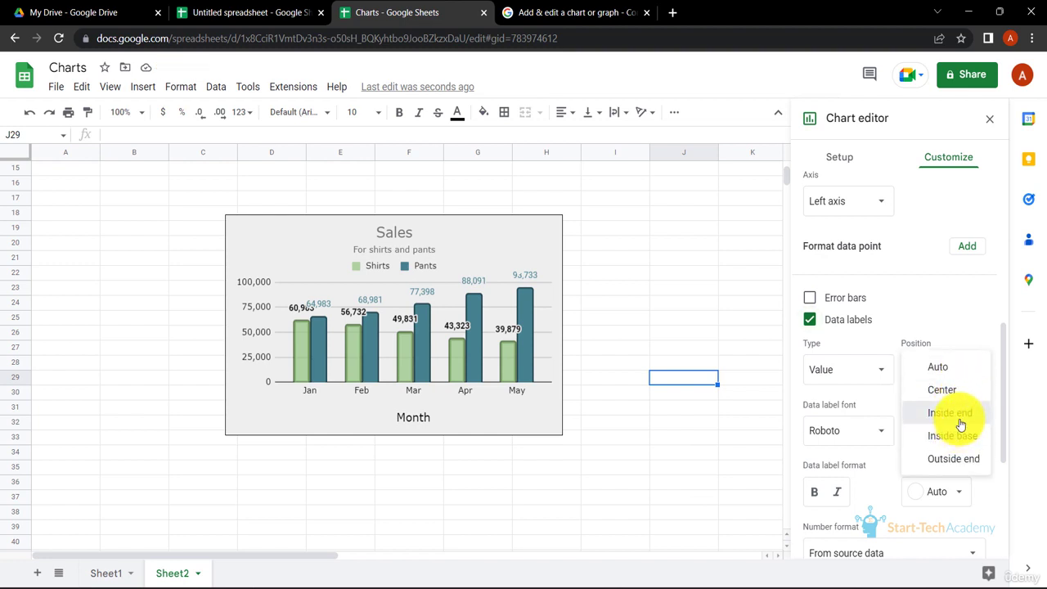
{"action": "left_click", "coordinate": [958, 413]}
{"action": "left_click", "coordinate": [968, 378]}
{"action": "left_click", "coordinate": [957, 347]}
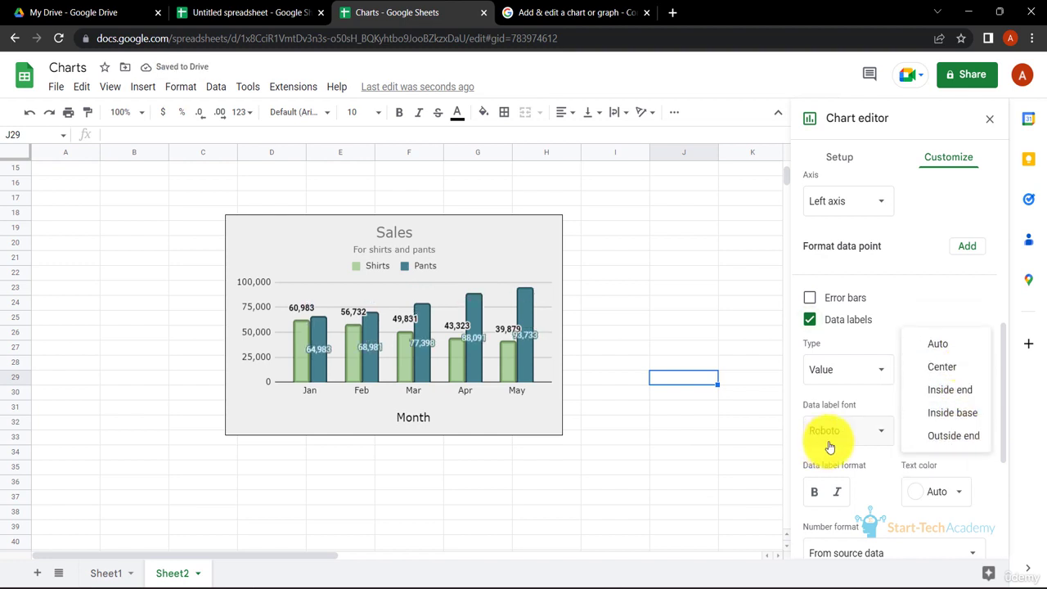
- Change the Pants data label font to Narrow
{"action": "left_click", "coordinate": [841, 435]}
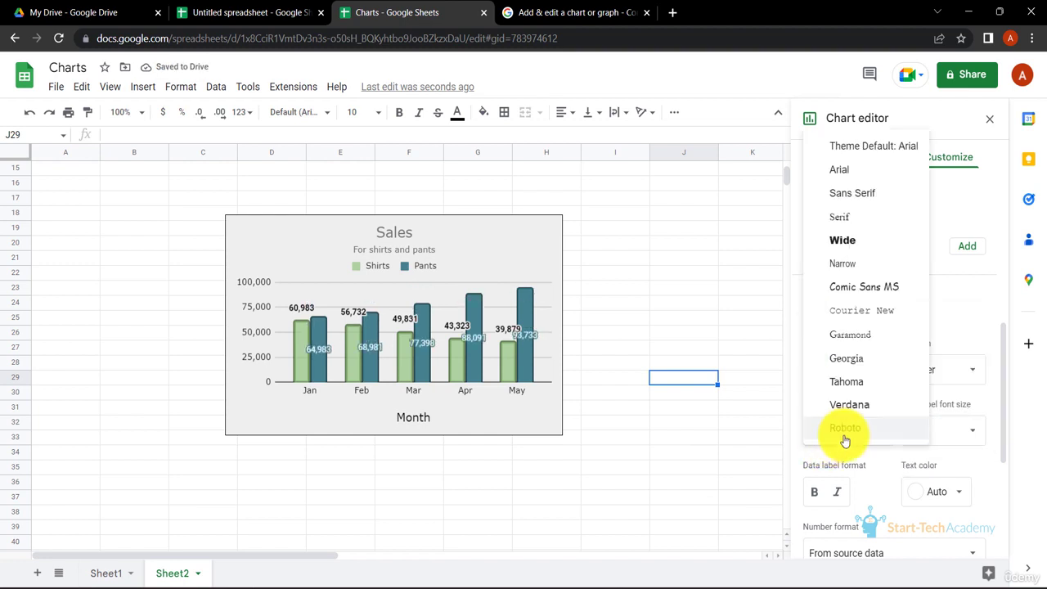
{"action": "left_click", "coordinate": [863, 279]}
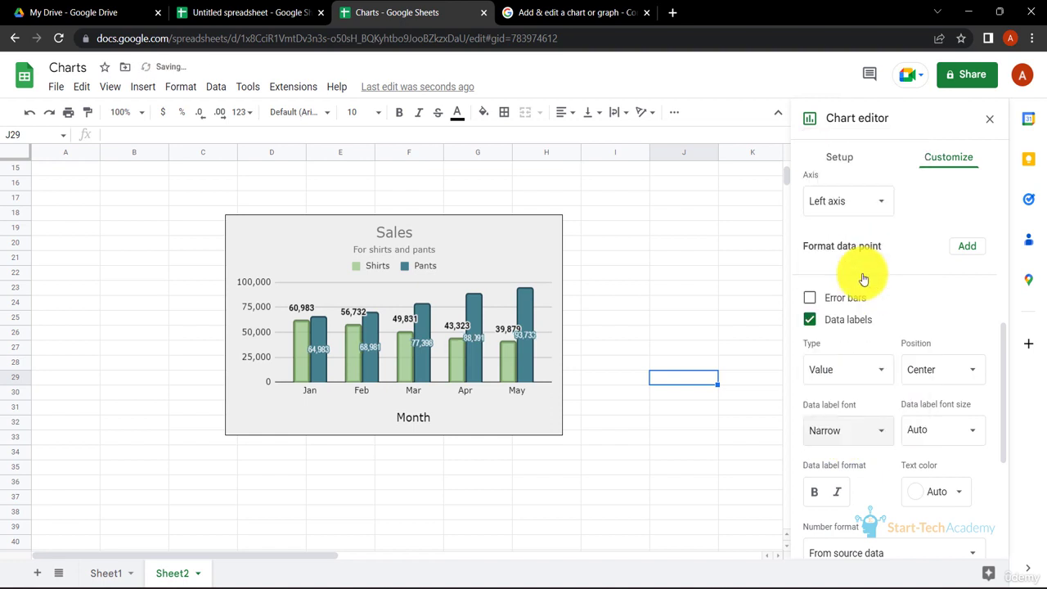
- Set the Pants data label text colour to white
{"action": "left_click", "coordinate": [957, 488]}
{"action": "left_click", "coordinate": [823, 414]}
{"action": "left_click", "coordinate": [975, 434]}
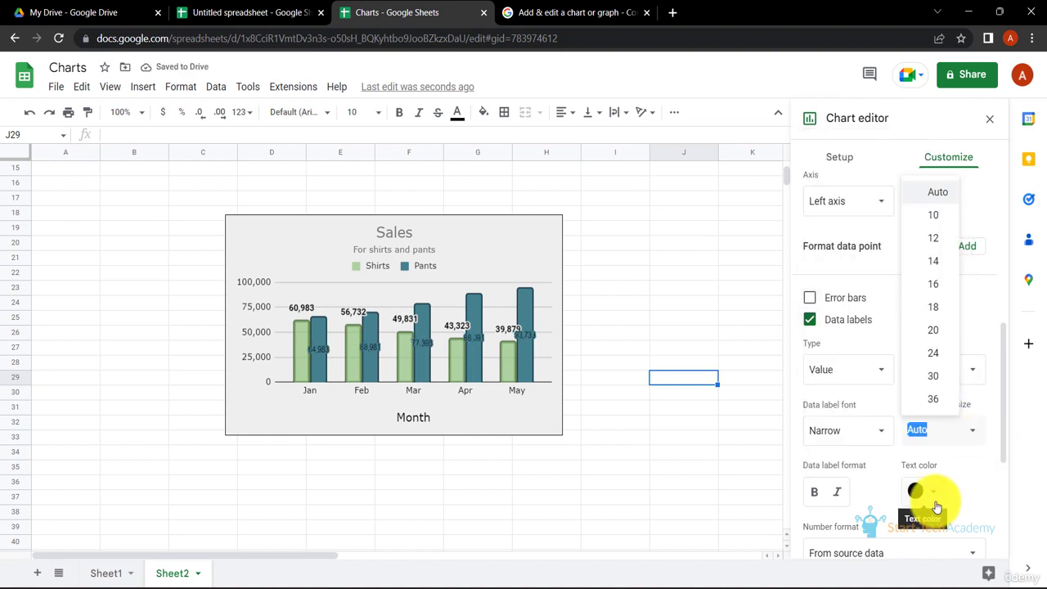
{"action": "left_click", "coordinate": [937, 495]}
{"action": "left_click", "coordinate": [933, 270]}
{"action": "scroll", "coordinate": [931, 421], "scroll_direction": "down", "scroll_amount": 3}
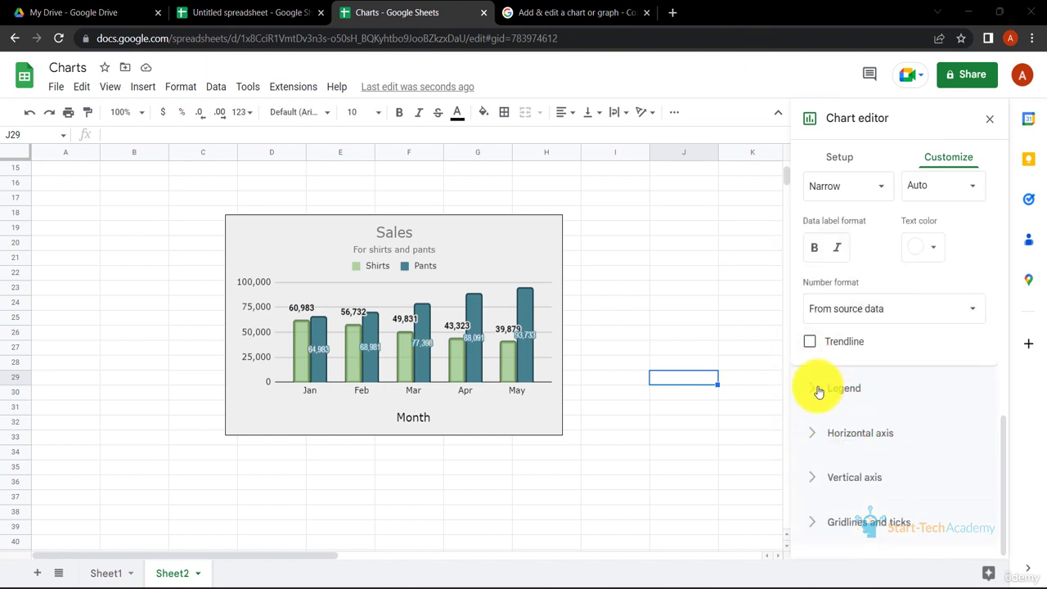
{"action": "left_click", "coordinate": [819, 392]}
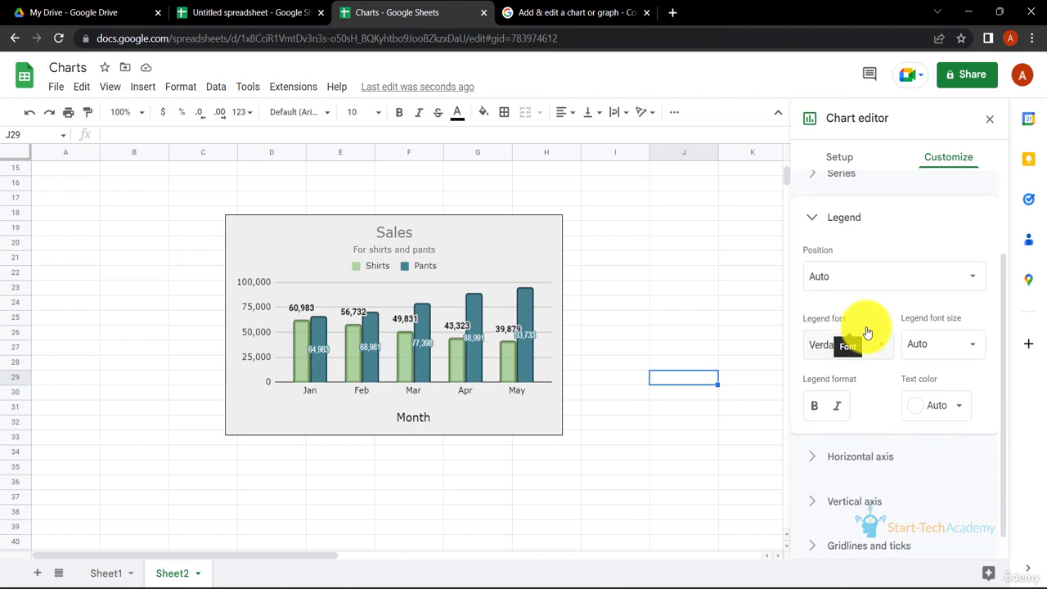
{"action": "left_click", "coordinate": [968, 271]}
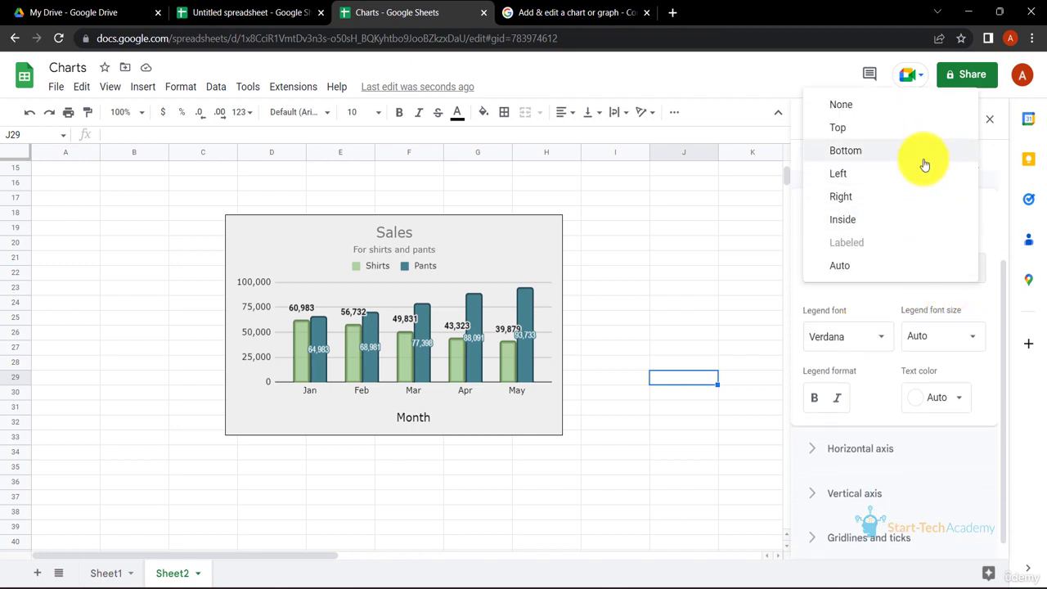
{"action": "left_click", "coordinate": [870, 175]}
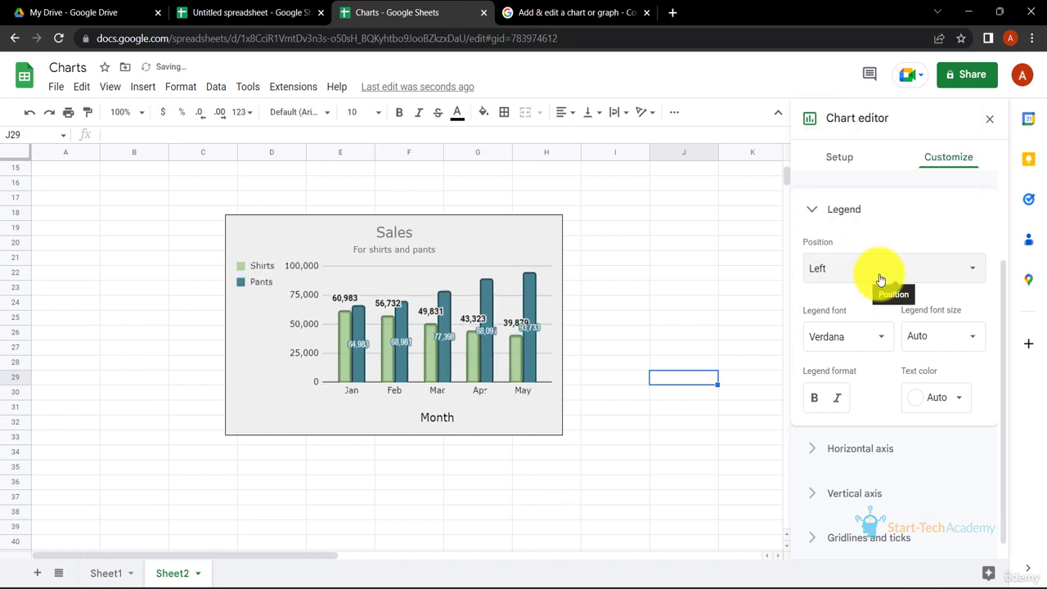
{"action": "left_click", "coordinate": [879, 271]}
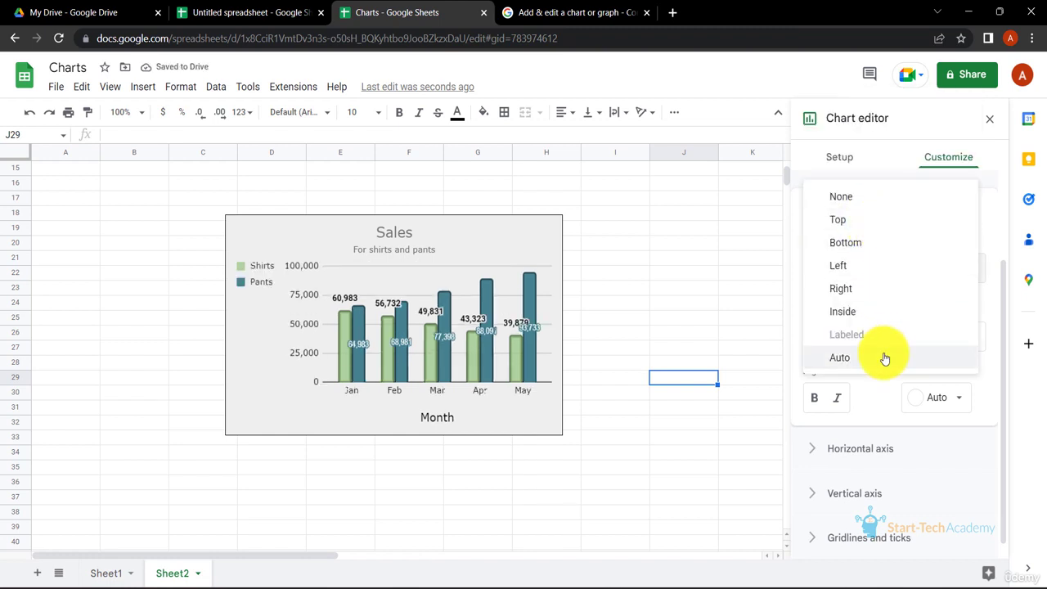
{"action": "left_click", "coordinate": [884, 359]}
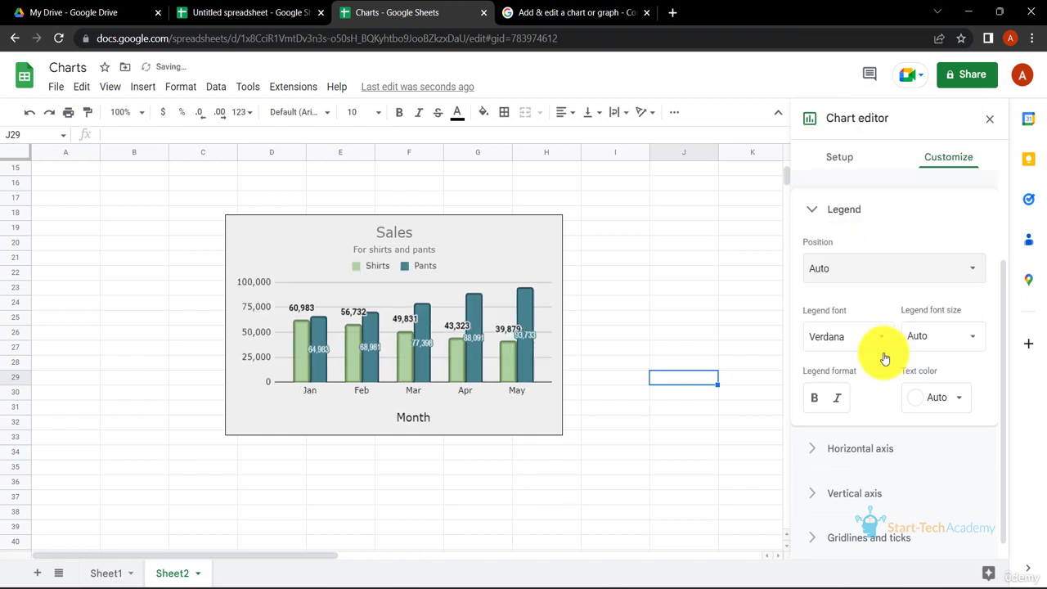
- Make the legend text bold
{"action": "left_click", "coordinate": [815, 399]}
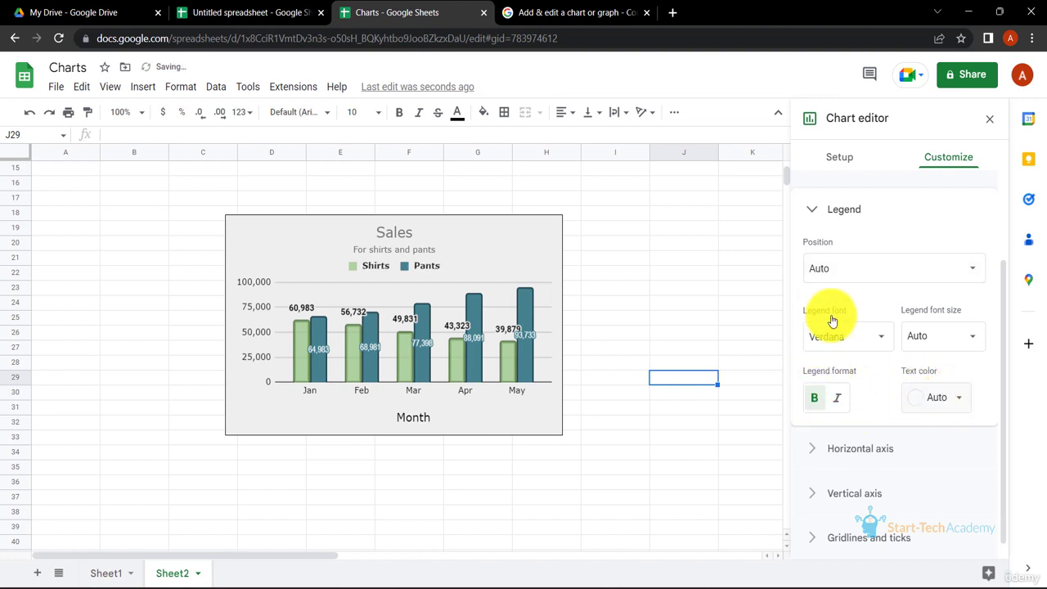
{"action": "scroll", "coordinate": [859, 335], "scroll_direction": "up", "scroll_amount": 1}
{"action": "scroll", "coordinate": [890, 445], "scroll_direction": "down", "scroll_amount": 1}
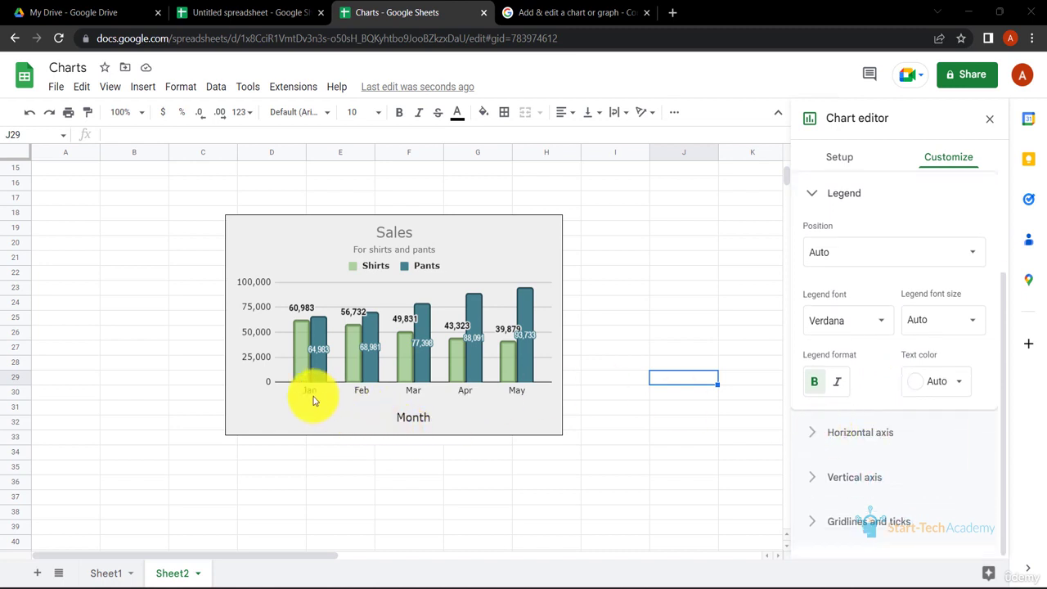
- Make the horizontal axis labels bold
{"action": "left_click", "coordinate": [808, 441]}
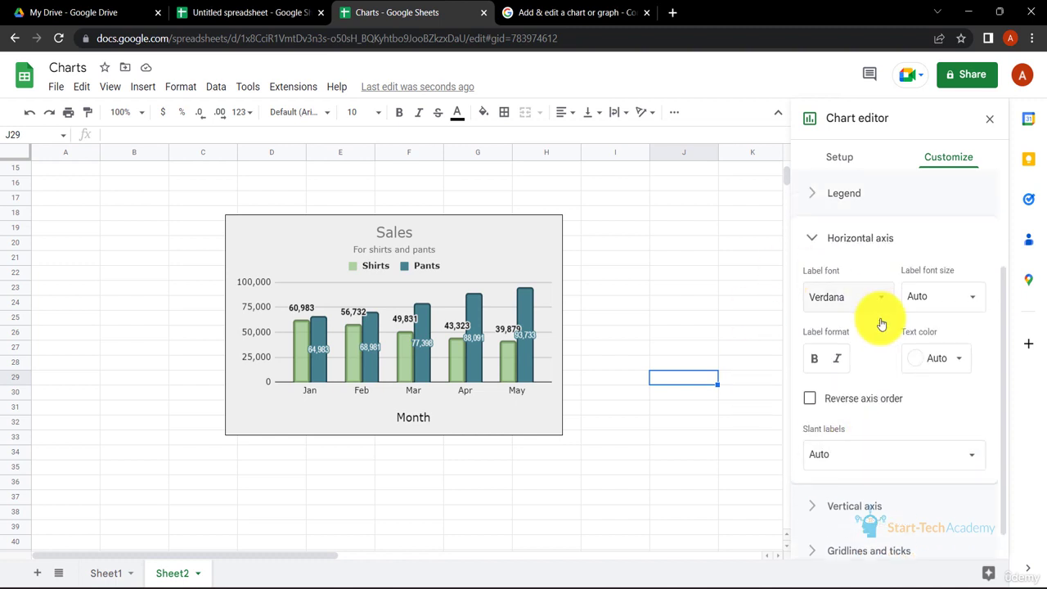
{"action": "left_click", "coordinate": [816, 364]}
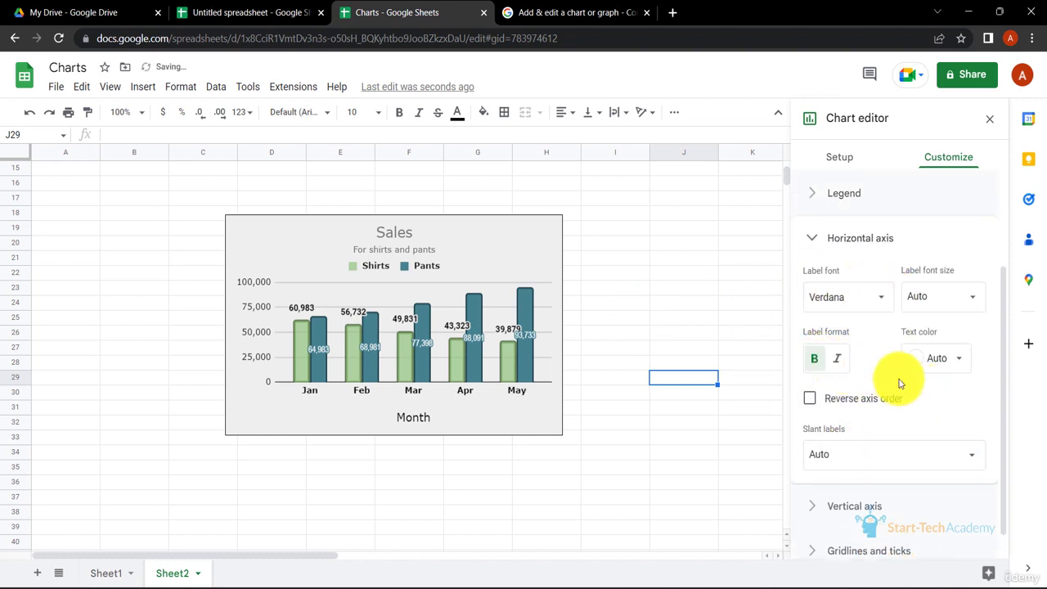
{"action": "left_click", "coordinate": [839, 361]}
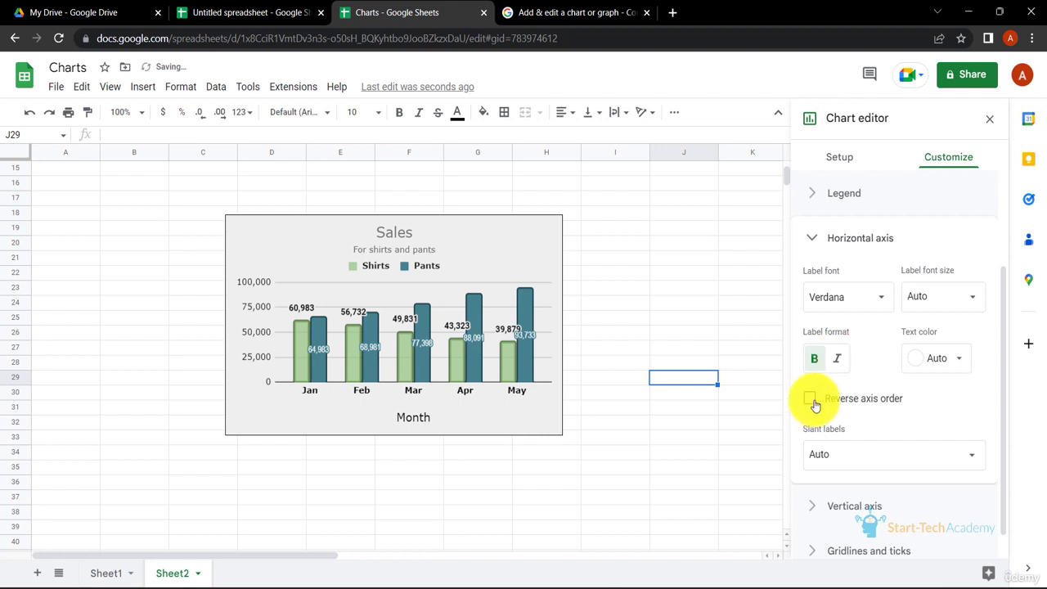
- Turn on reverse axis order for the horizontal axis and switch it back off
{"action": "left_click", "coordinate": [810, 399]}
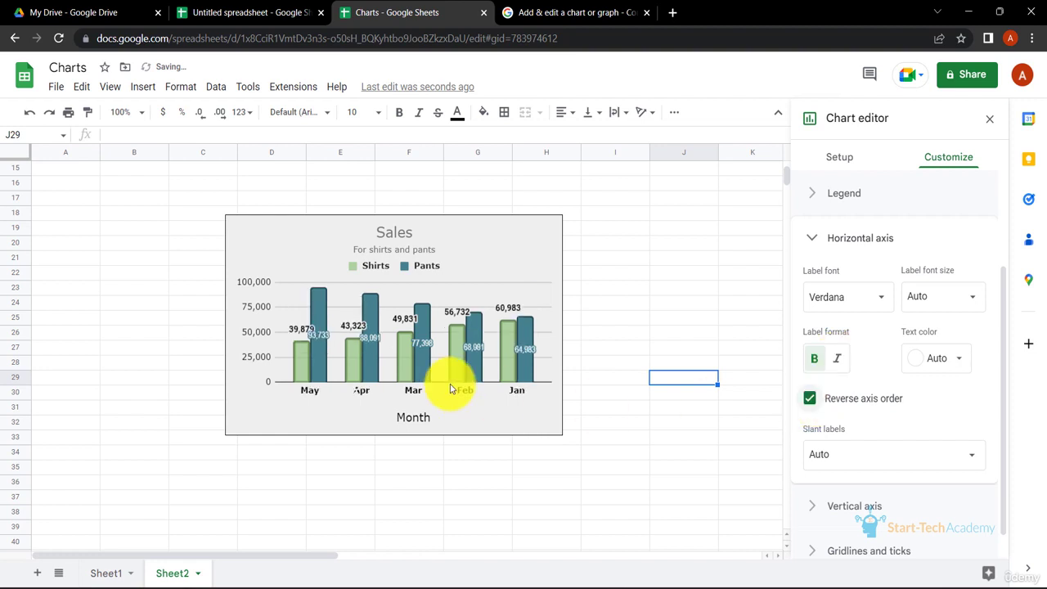
{"action": "left_click", "coordinate": [810, 401]}
- Slant the horizontal axis labels at 60° and set their text colour to dark grey
{"action": "left_click", "coordinate": [949, 454]}
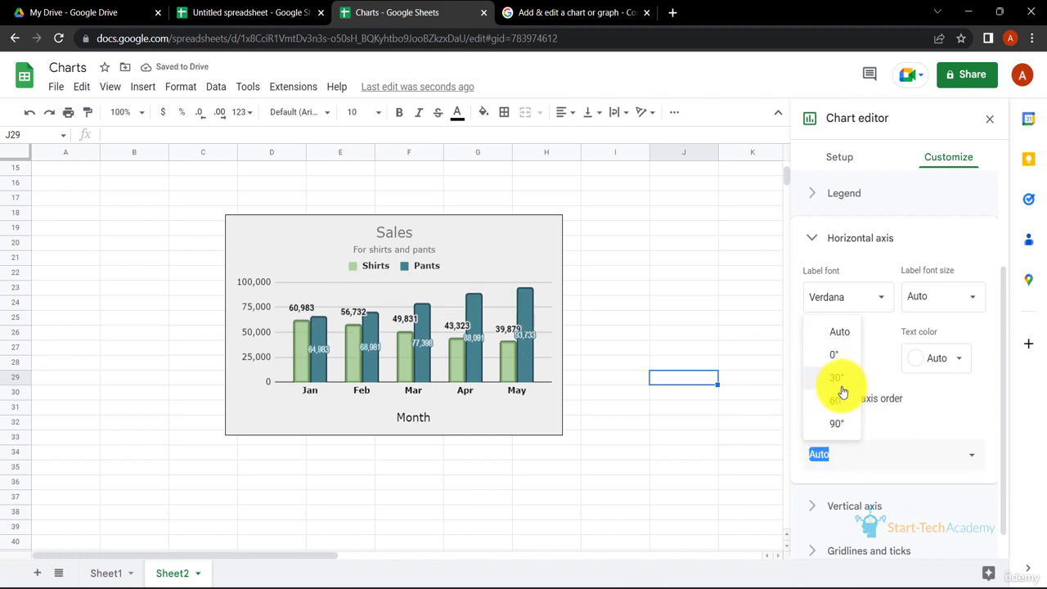
{"action": "left_click", "coordinate": [836, 401]}
{"action": "scroll", "coordinate": [978, 548], "scroll_direction": "down", "scroll_amount": 1}
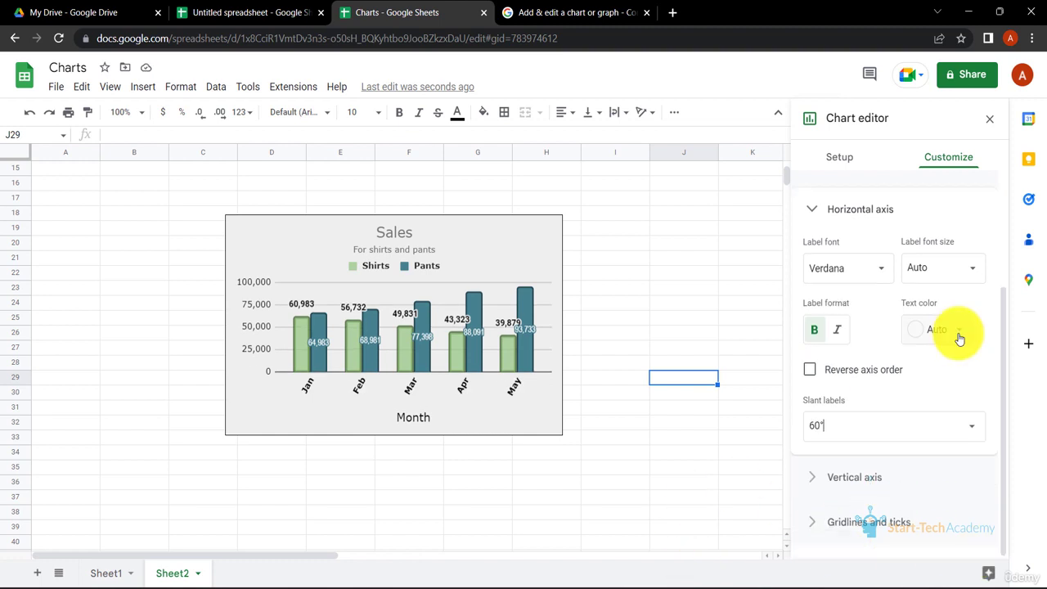
{"action": "left_click", "coordinate": [959, 331]}
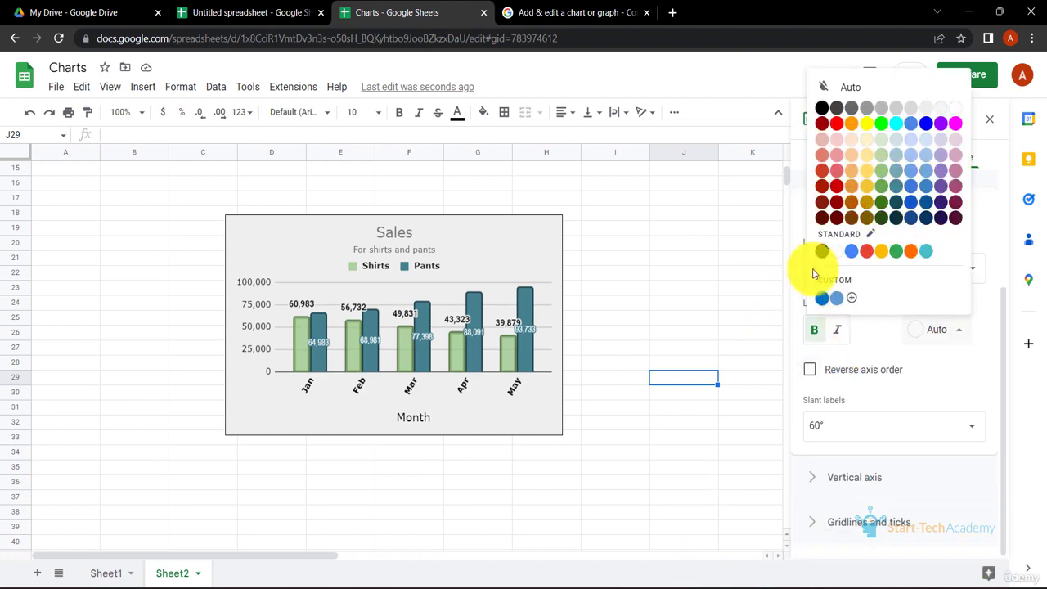
{"action": "left_click", "coordinate": [836, 114]}
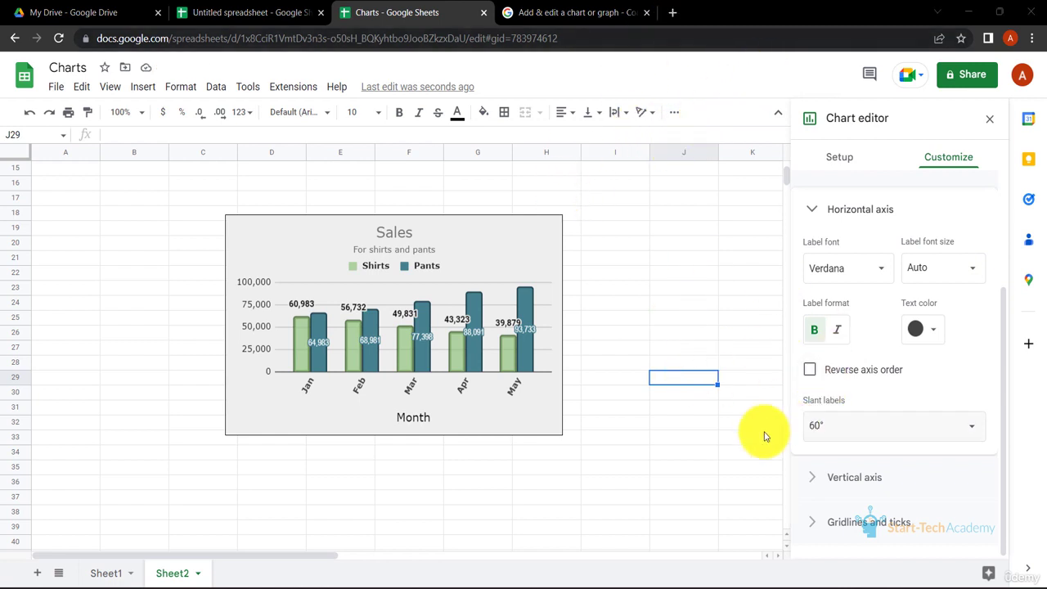
- Open the vertical axis settings and format its labels as italic
{"action": "left_click", "coordinate": [820, 481]}
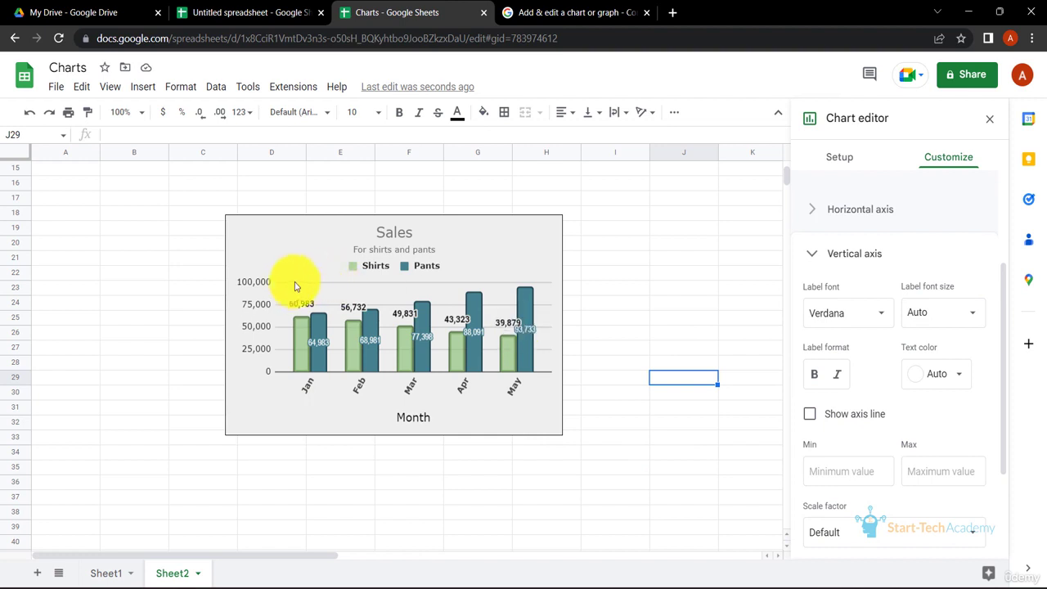
{"action": "left_click", "coordinate": [815, 375]}
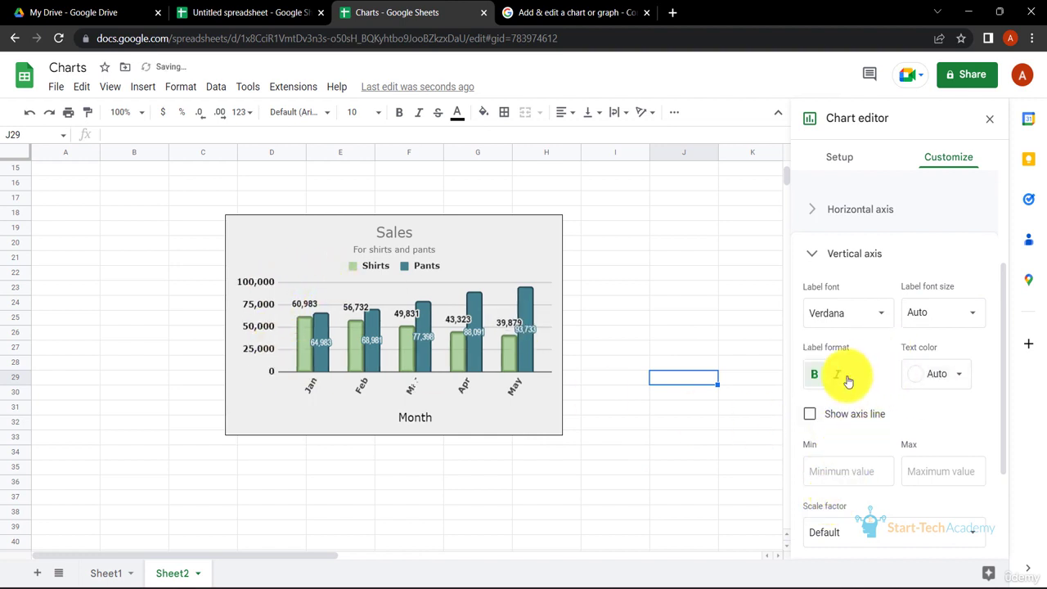
{"action": "left_click", "coordinate": [836, 378]}
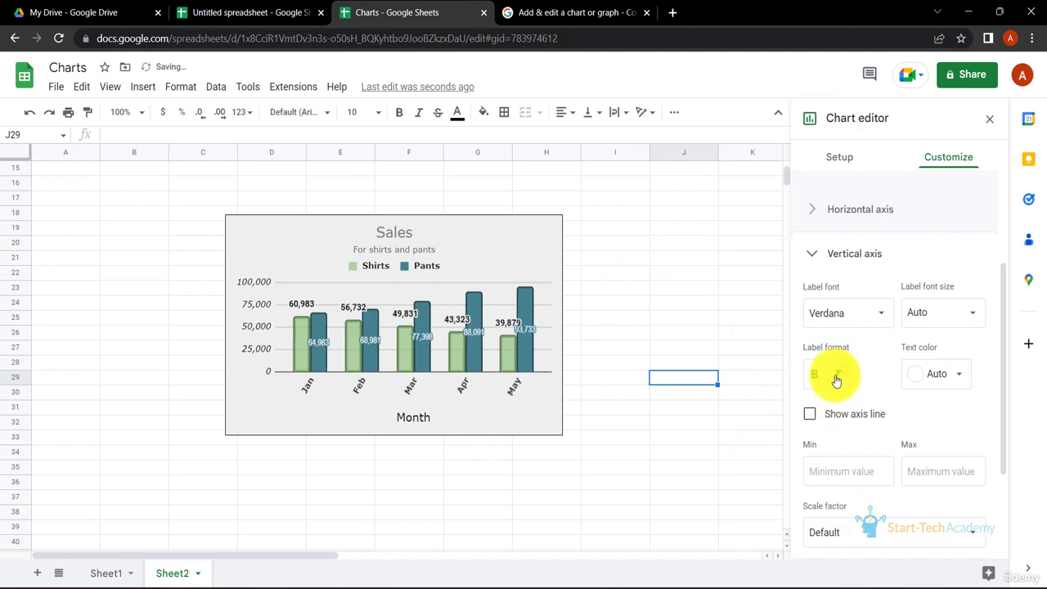
- Set the vertical axis label text colour to dark grey and its font size to 14
{"action": "left_click", "coordinate": [965, 379]}
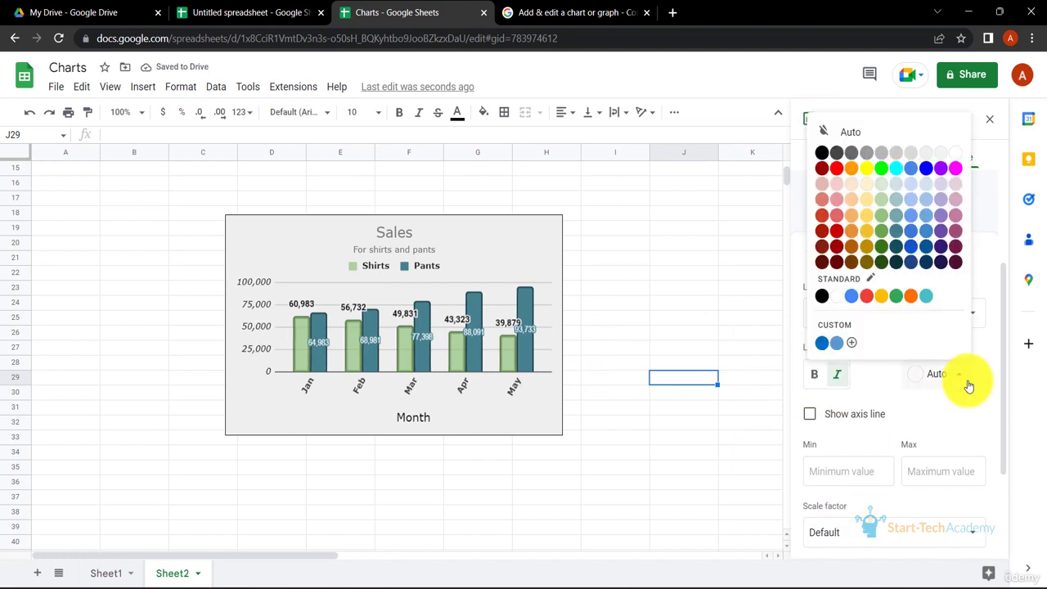
{"action": "left_click", "coordinate": [850, 155]}
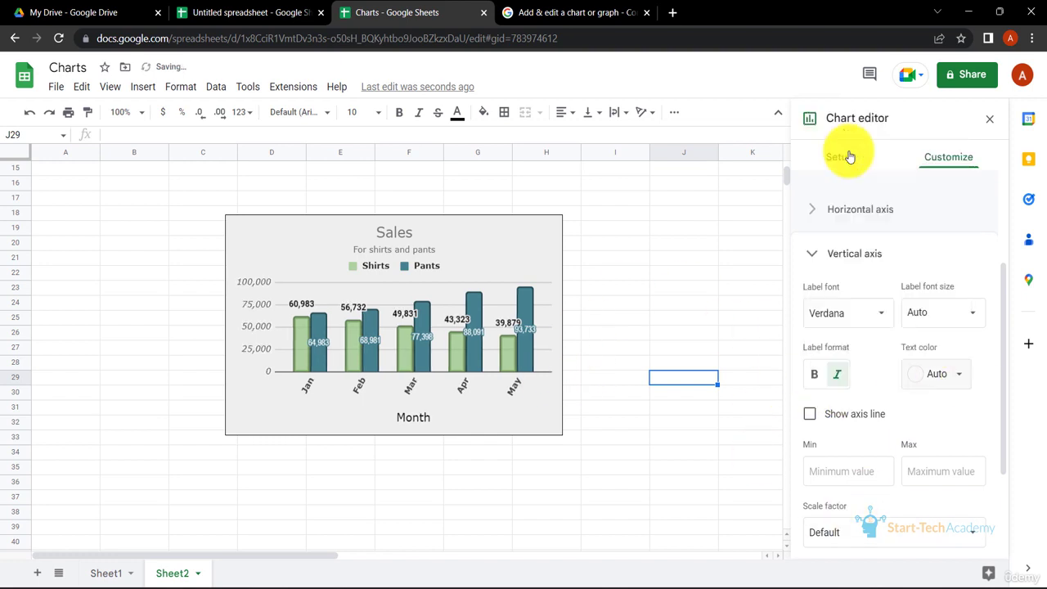
{"action": "left_click", "coordinate": [966, 310]}
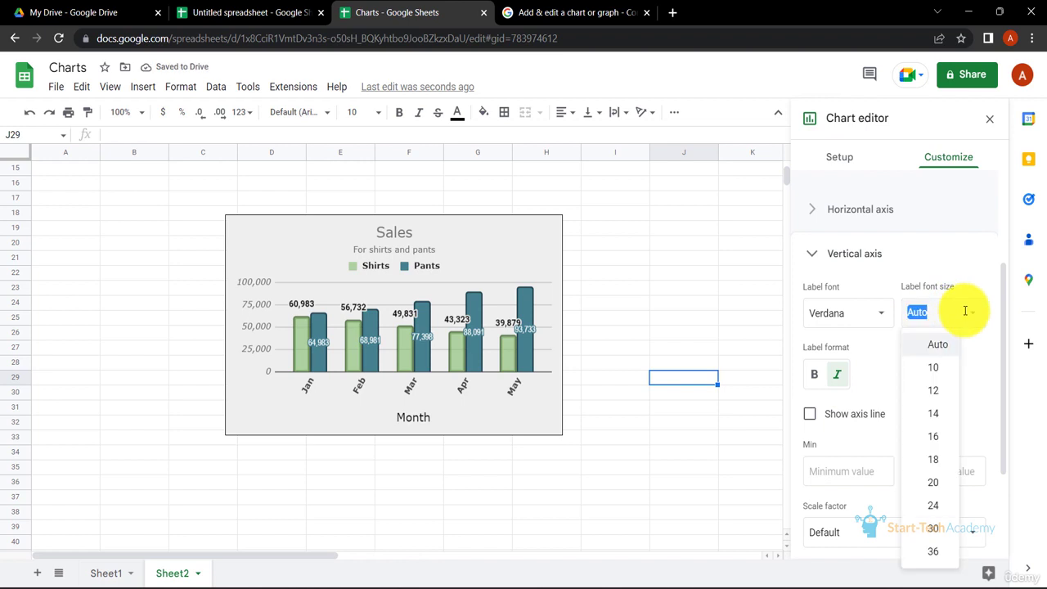
{"action": "left_click", "coordinate": [933, 413]}
- Show the vertical axis line
{"action": "scroll", "coordinate": [822, 283], "scroll_direction": "down", "scroll_amount": 2}
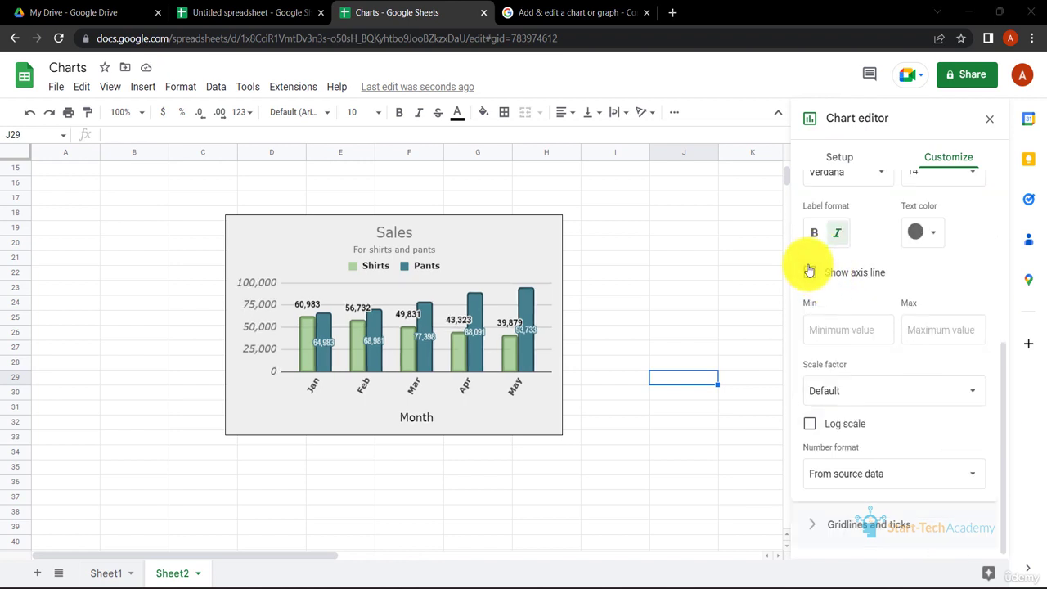
{"action": "left_click", "coordinate": [810, 272]}
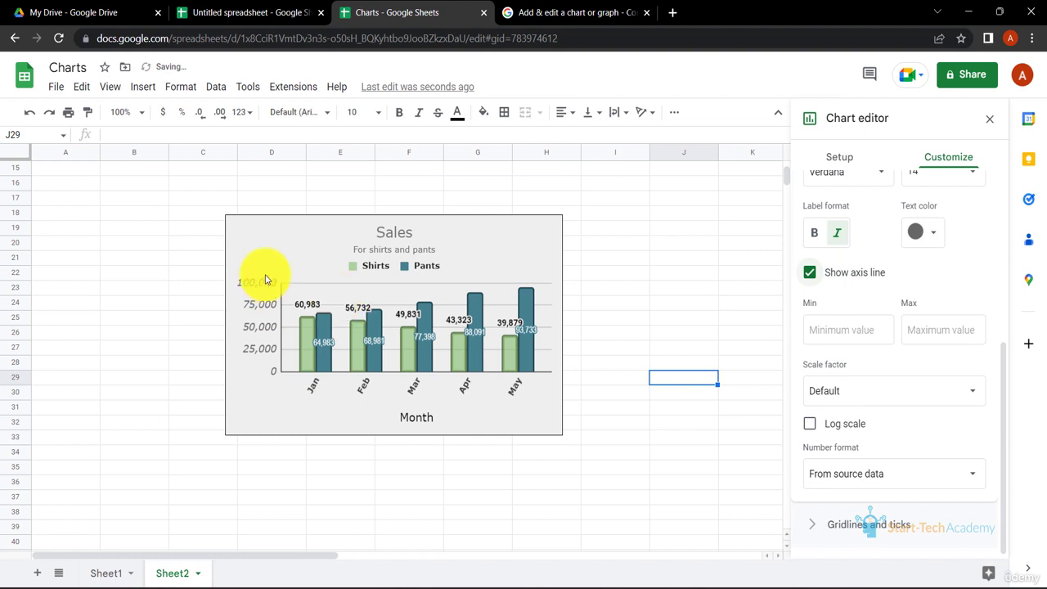
{"action": "left_click", "coordinate": [895, 394]}
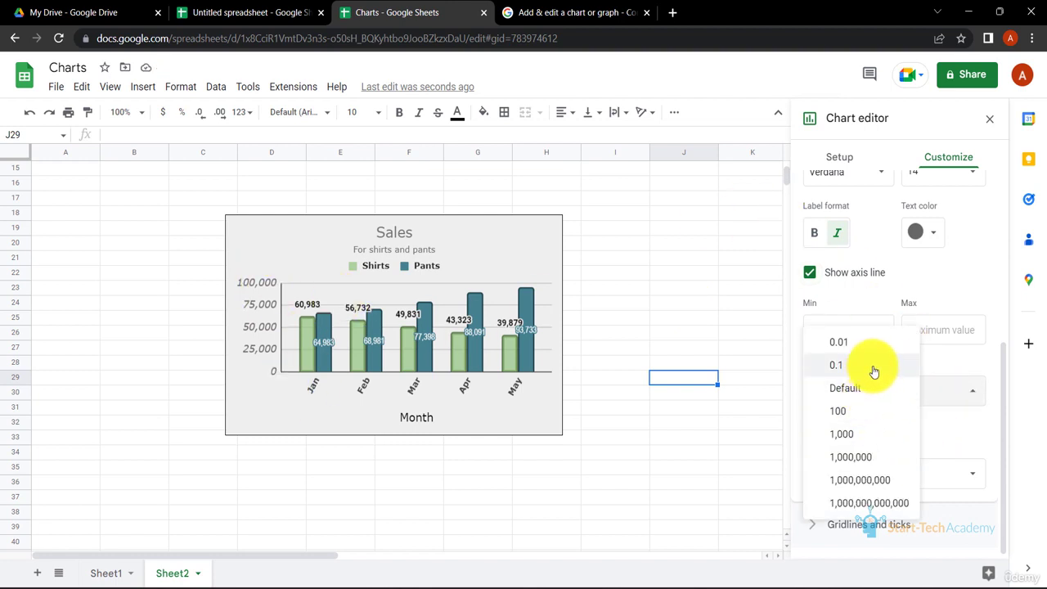
{"action": "left_click", "coordinate": [874, 370]}
{"action": "left_click", "coordinate": [932, 391]}
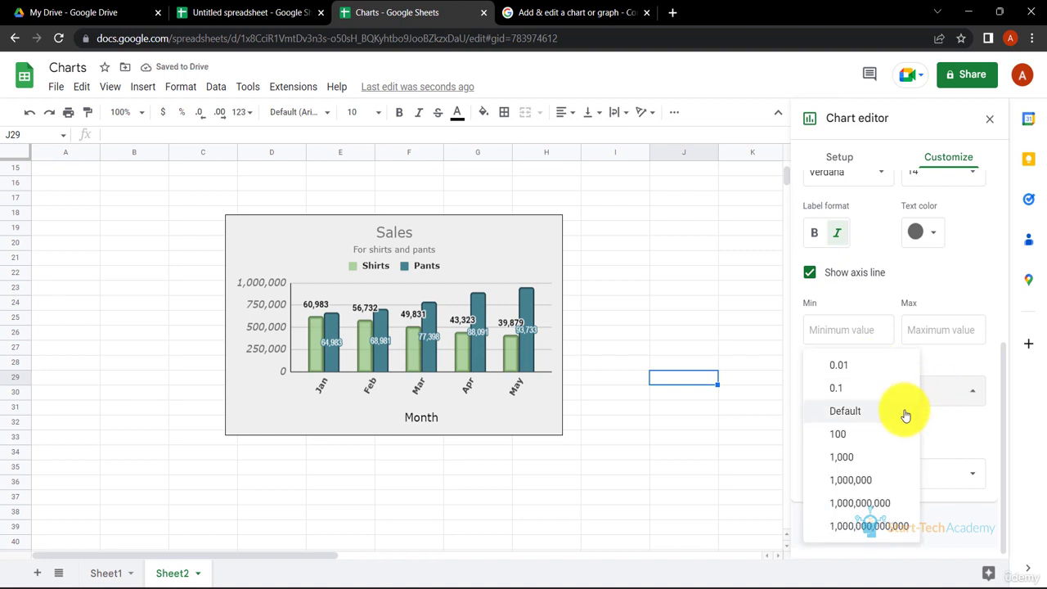
{"action": "left_click", "coordinate": [906, 412]}
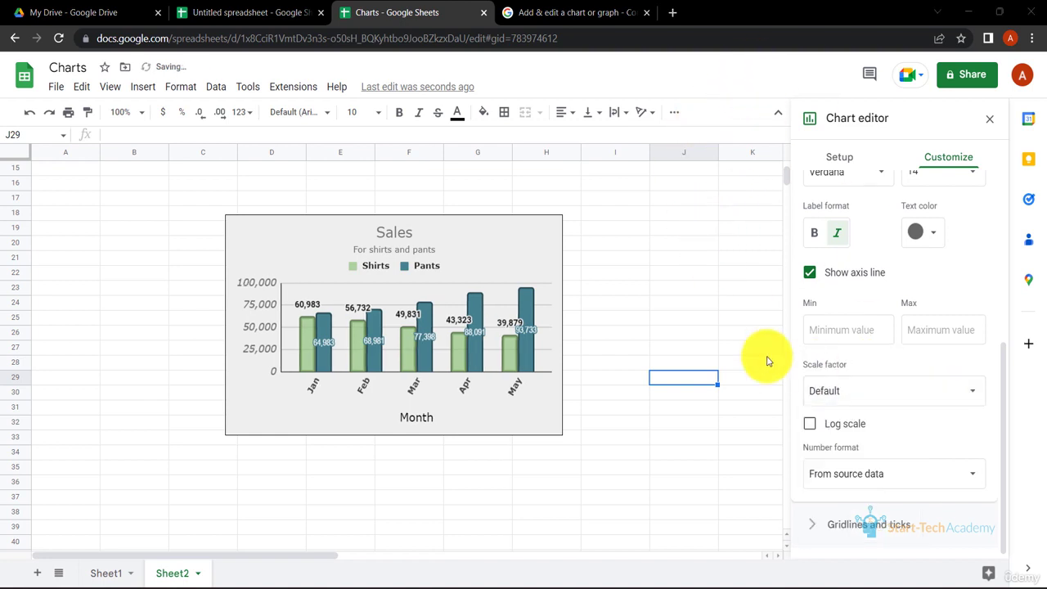
- Turn on log scale for the vertical axis and switch it back off
{"action": "left_click", "coordinate": [808, 425]}
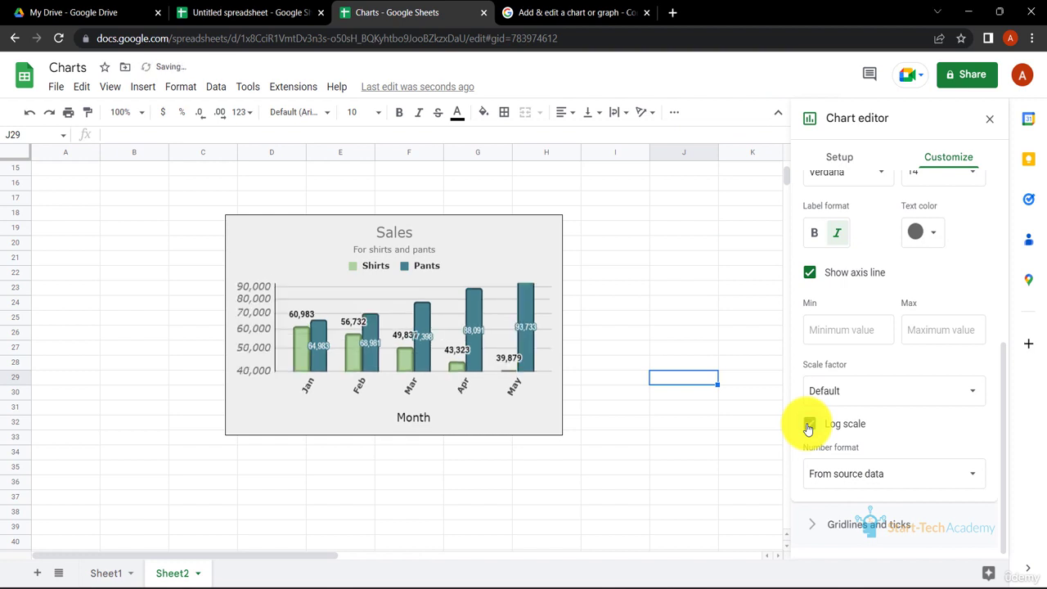
{"action": "left_click", "coordinate": [808, 425]}
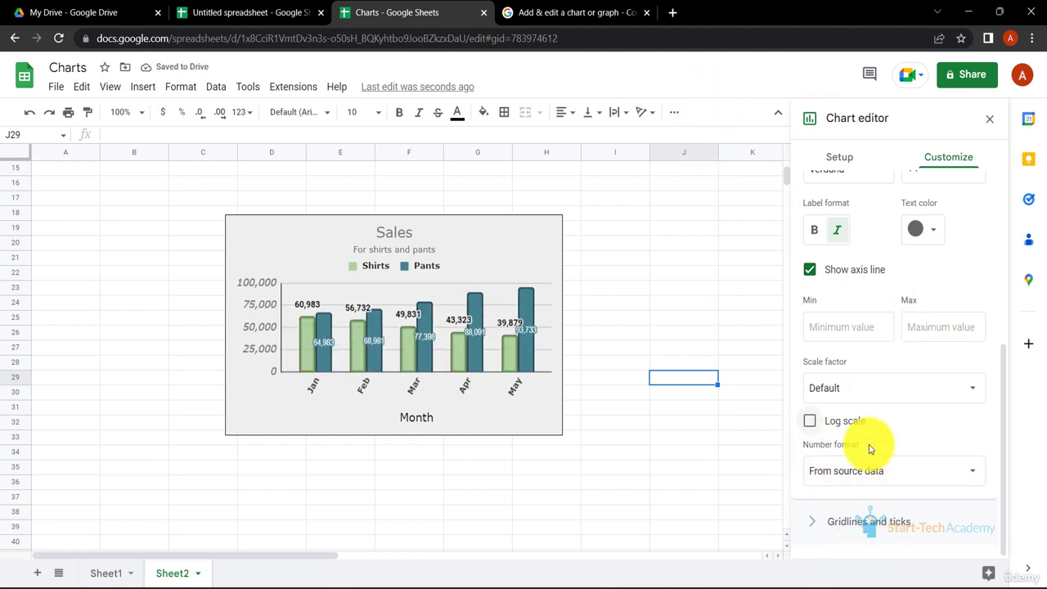
- Open the gridlines and ticks settings and turn on major ticks for the horizontal axis
{"action": "left_click", "coordinate": [817, 530]}
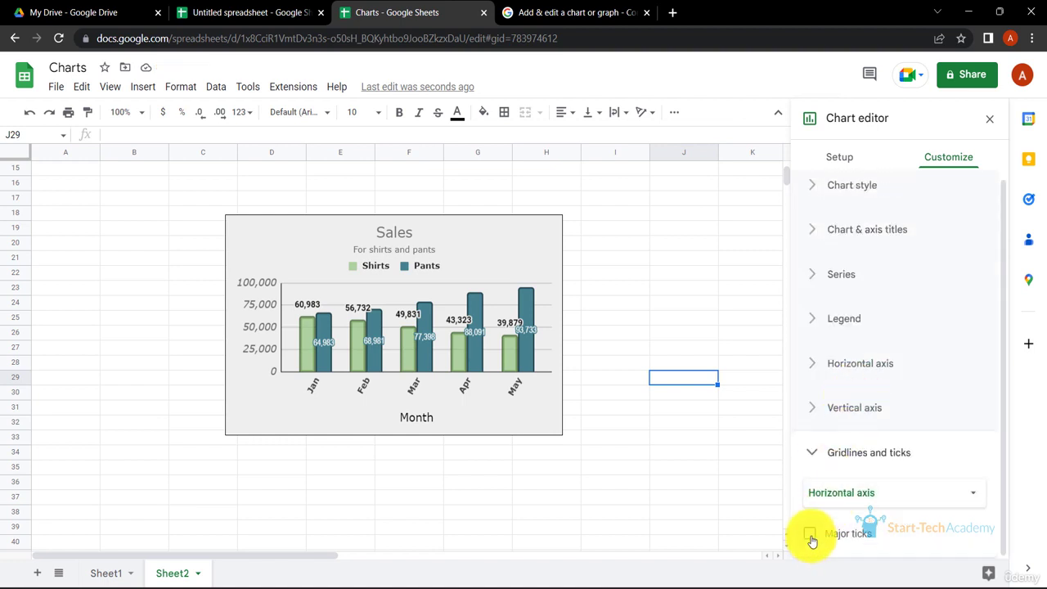
{"action": "left_click", "coordinate": [810, 535]}
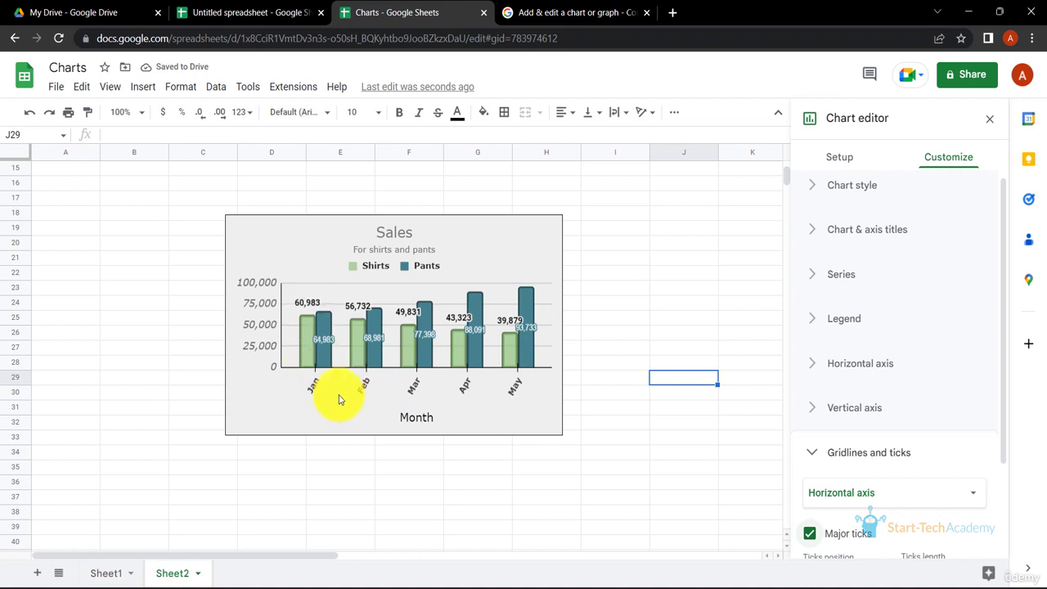
- Set the horizontal axis major ticks position to Cross and the ticks length to 24px
{"action": "scroll", "coordinate": [834, 420], "scroll_direction": "down", "scroll_amount": 2}
{"action": "left_click", "coordinate": [871, 463]}
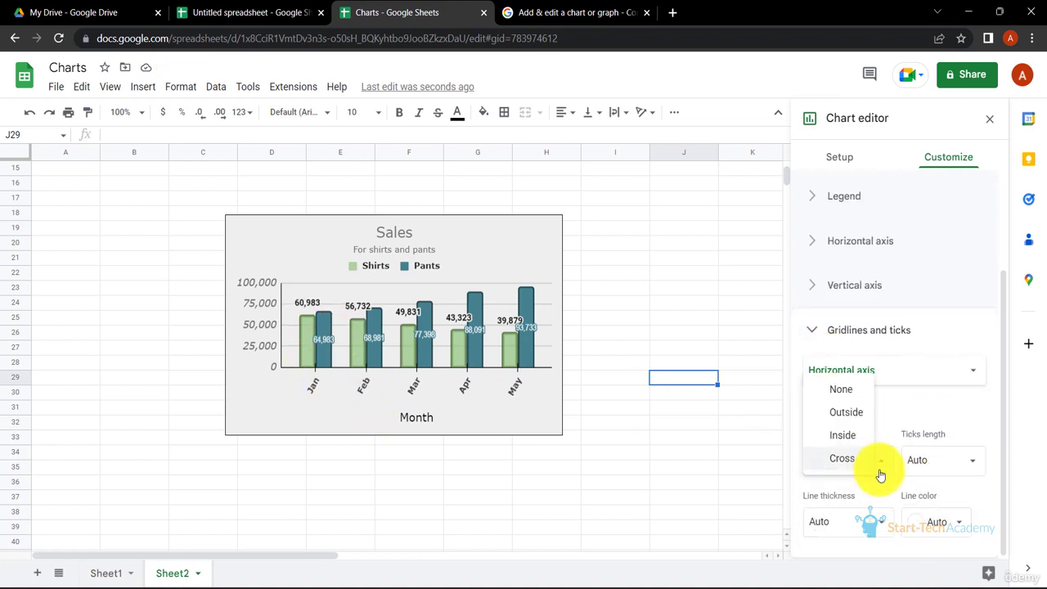
{"action": "left_click", "coordinate": [857, 442]}
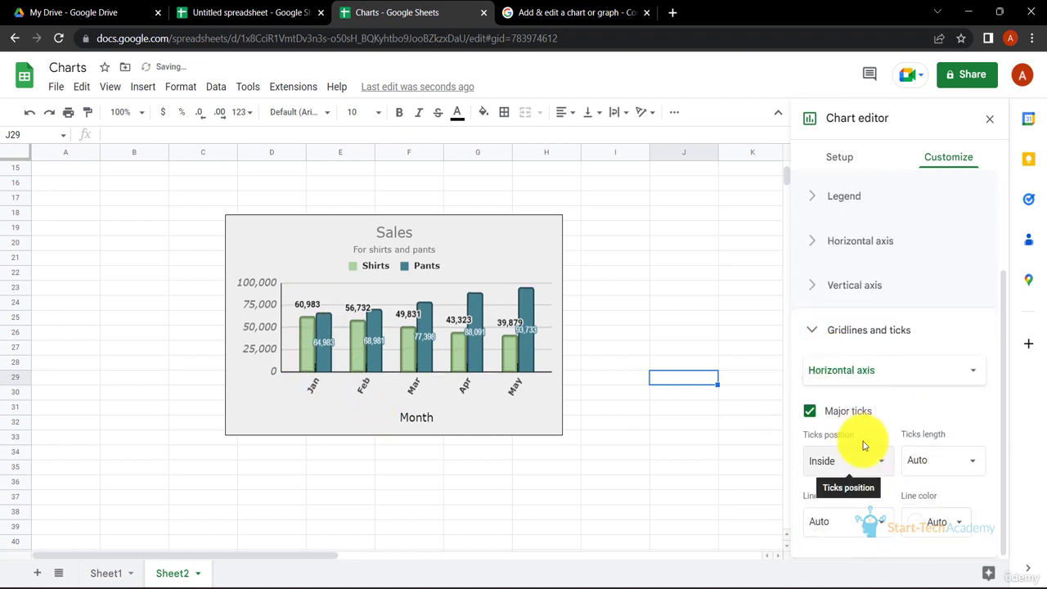
{"action": "left_click", "coordinate": [876, 463]}
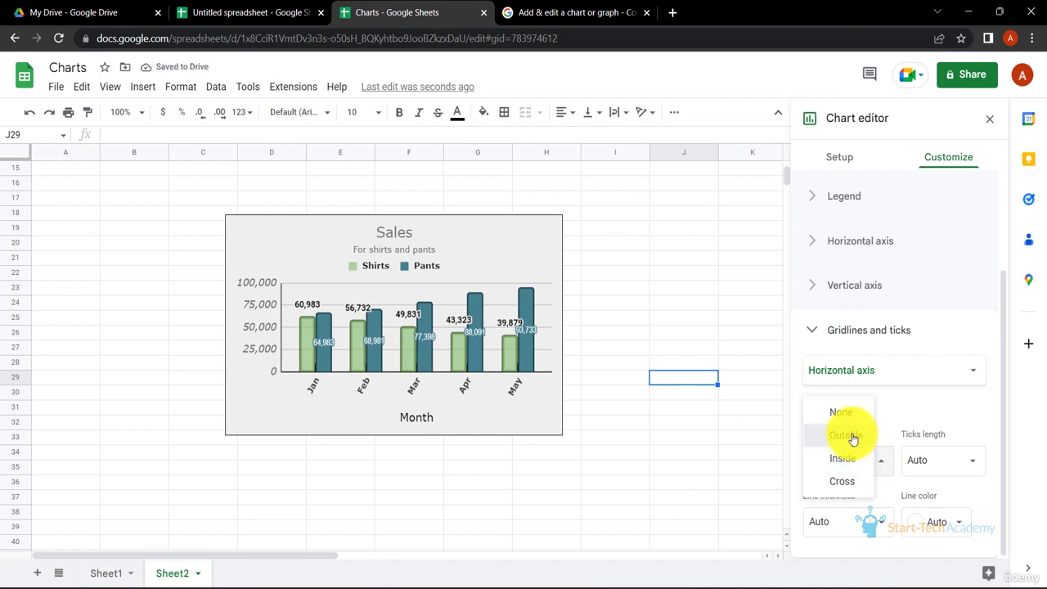
{"action": "left_click", "coordinate": [853, 438]}
{"action": "left_click", "coordinate": [858, 462]}
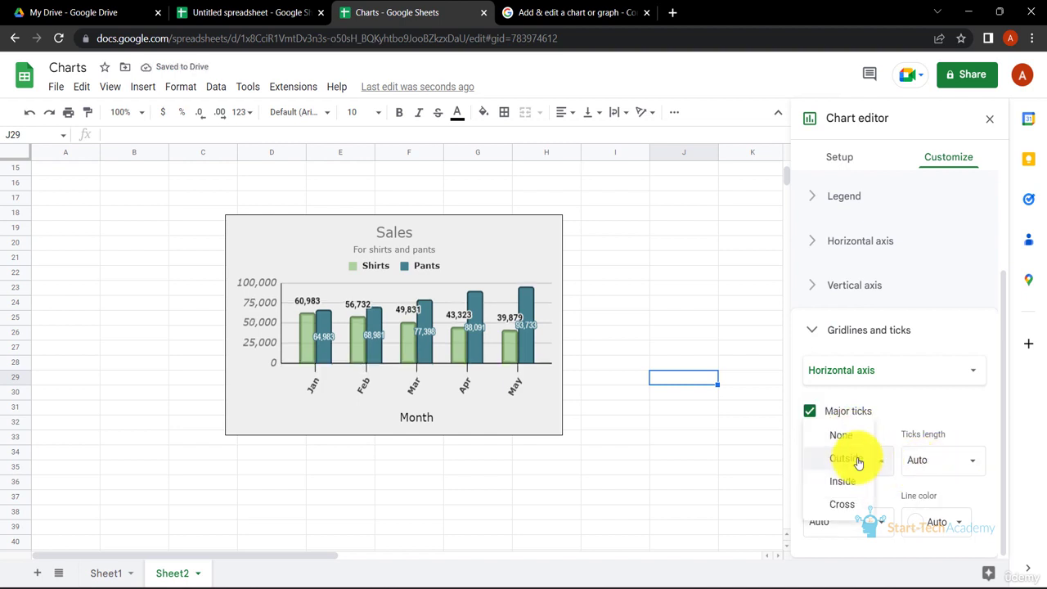
{"action": "left_click", "coordinate": [842, 504]}
{"action": "left_click", "coordinate": [941, 460]}
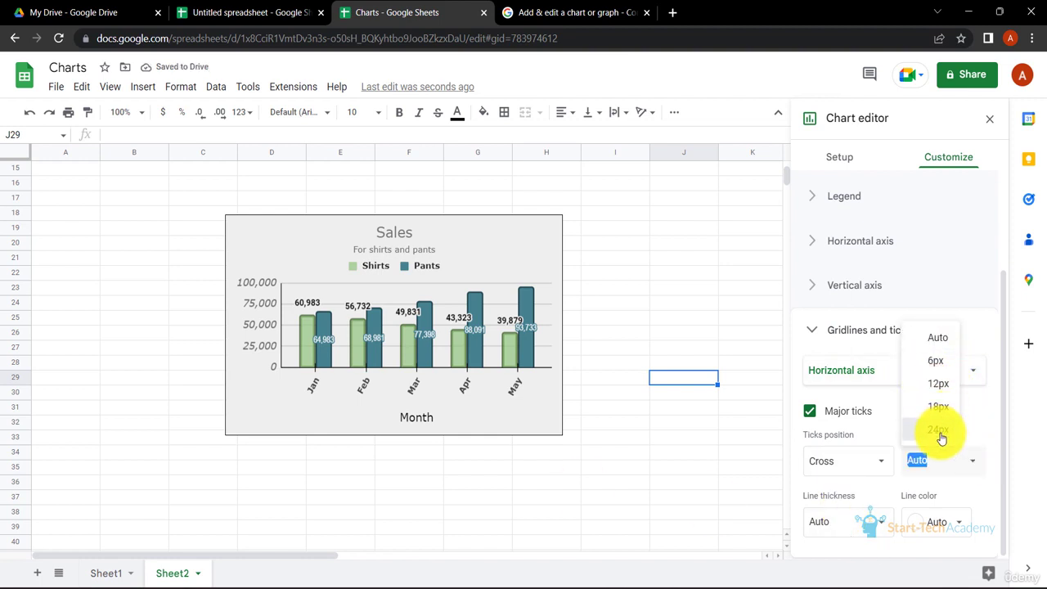
{"action": "left_click", "coordinate": [941, 437]}
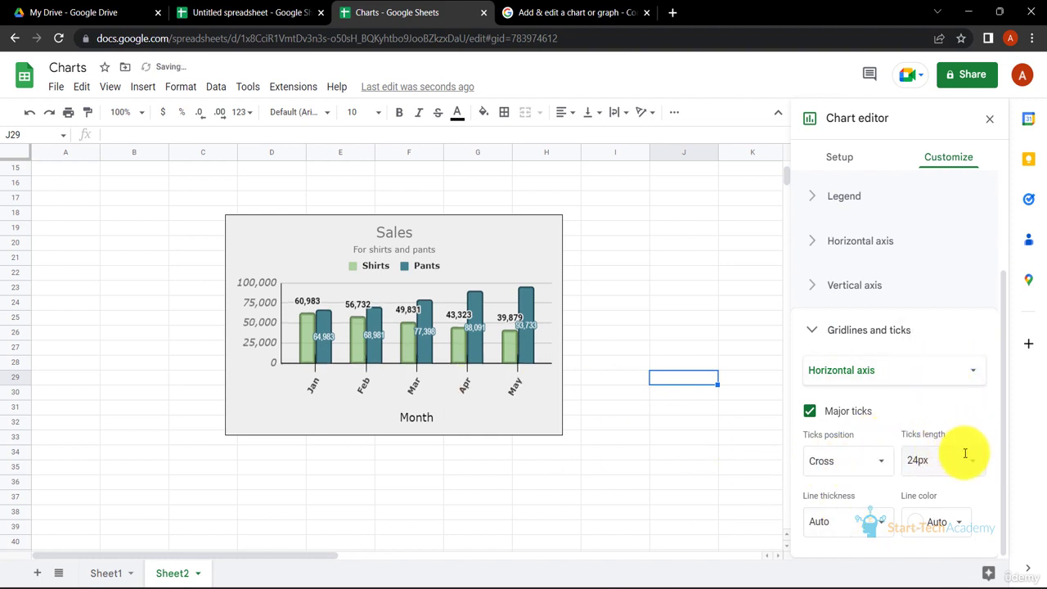
- Set the horizontal axis tick line colour to black
{"action": "left_click", "coordinate": [963, 522]}
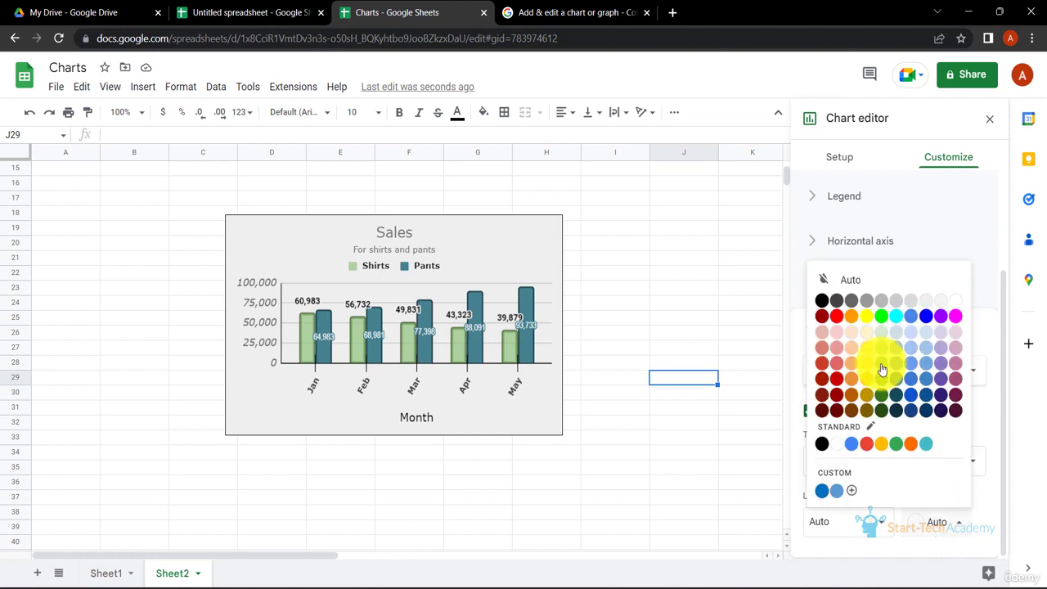
{"action": "left_click", "coordinate": [954, 303]}
{"action": "left_click", "coordinate": [931, 522]}
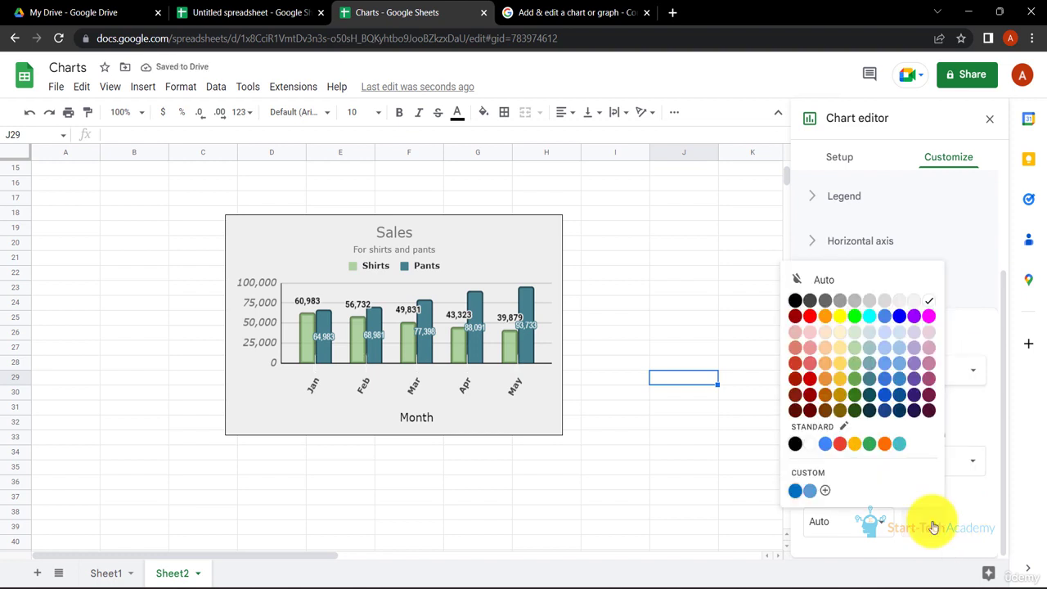
{"action": "left_click", "coordinate": [798, 321]}
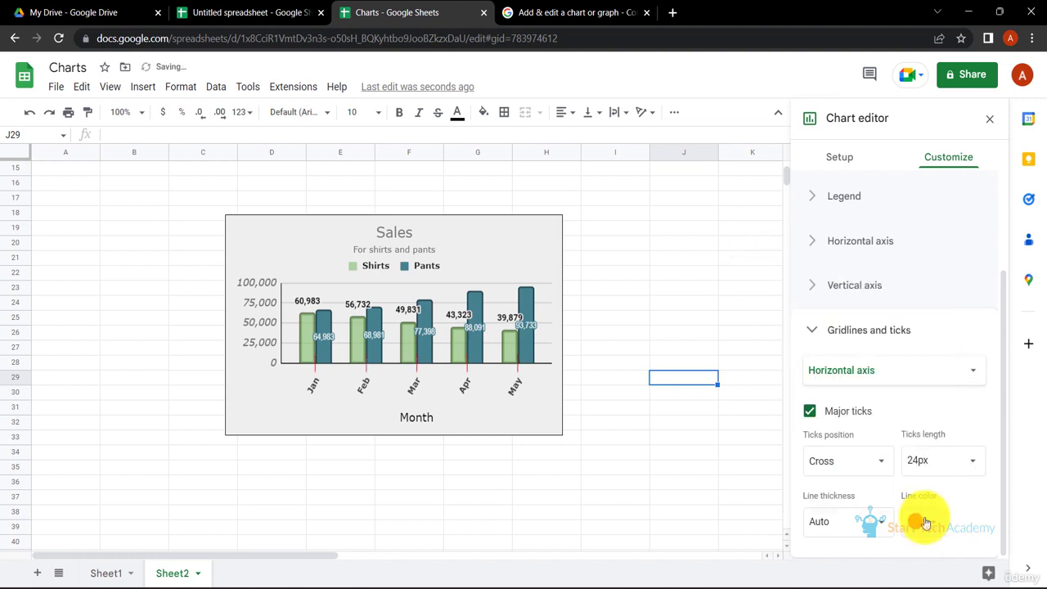
{"action": "left_click", "coordinate": [924, 522]}
{"action": "left_click", "coordinate": [795, 302]}
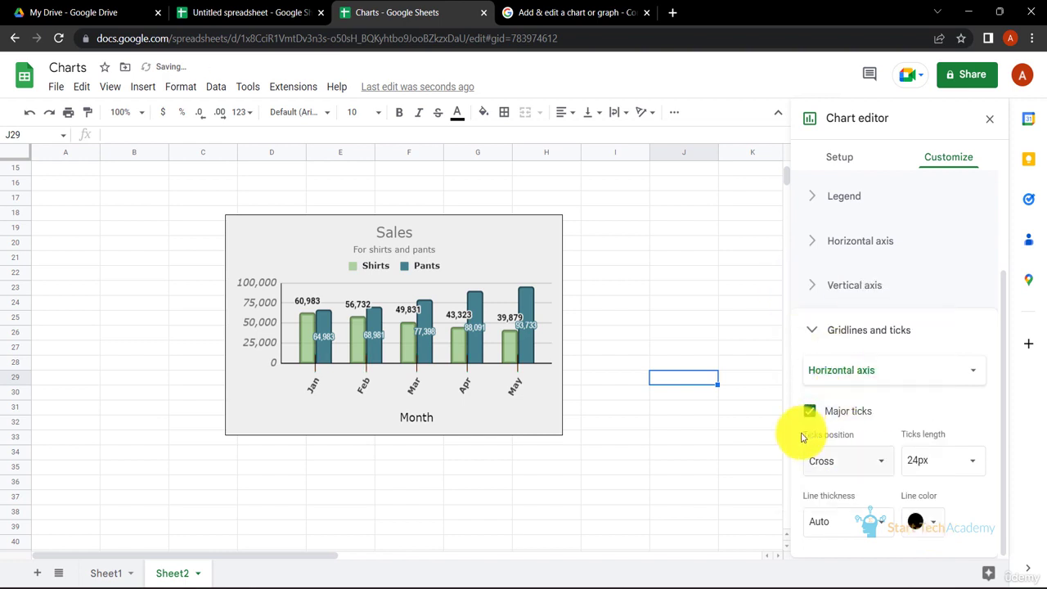
- Set the horizontal axis tick line thickness to 2px
{"action": "left_click", "coordinate": [874, 521]}
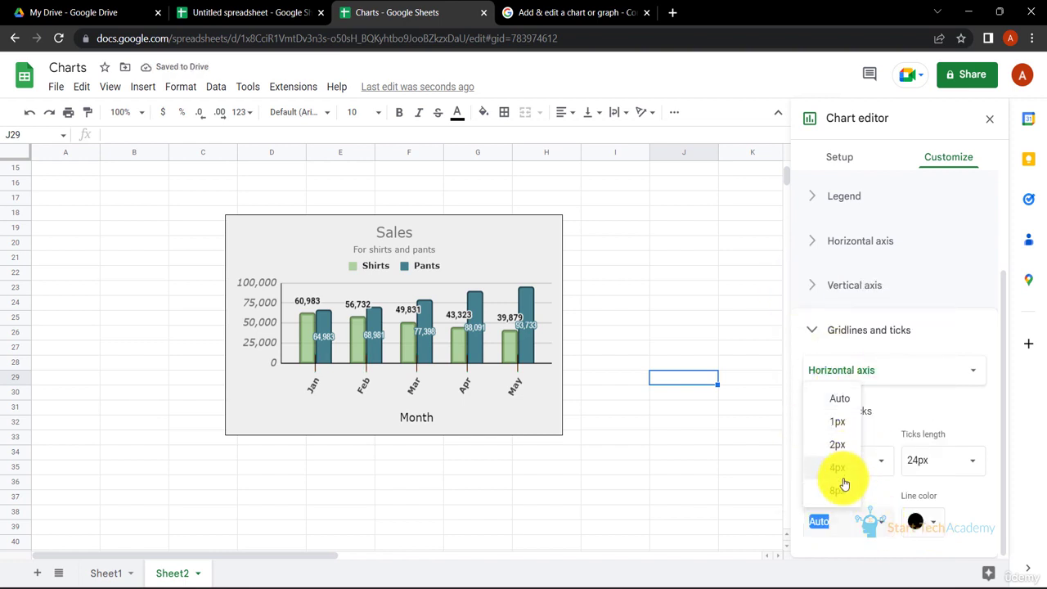
{"action": "left_click", "coordinate": [838, 491]}
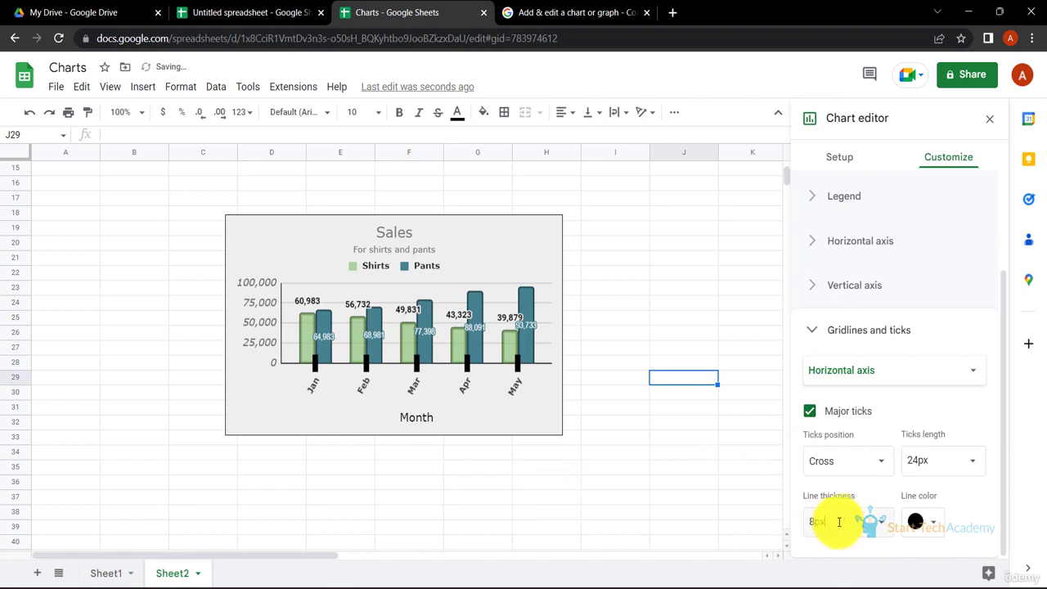
{"action": "left_click", "coordinate": [882, 526]}
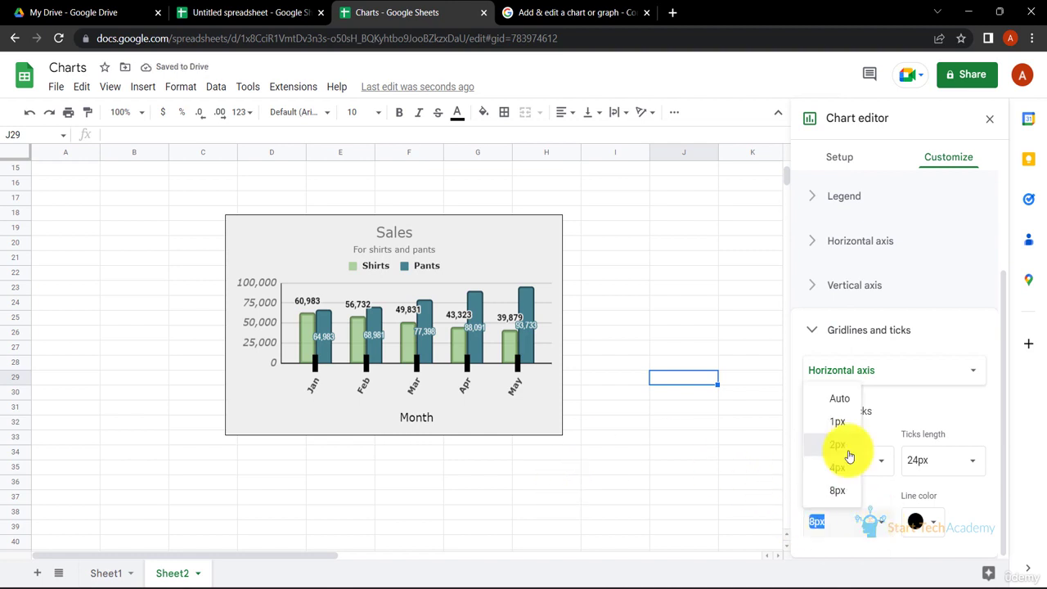
{"action": "left_click", "coordinate": [850, 454]}
- Switch the gridlines and ticks settings to the vertical axis
{"action": "left_click", "coordinate": [947, 370]}
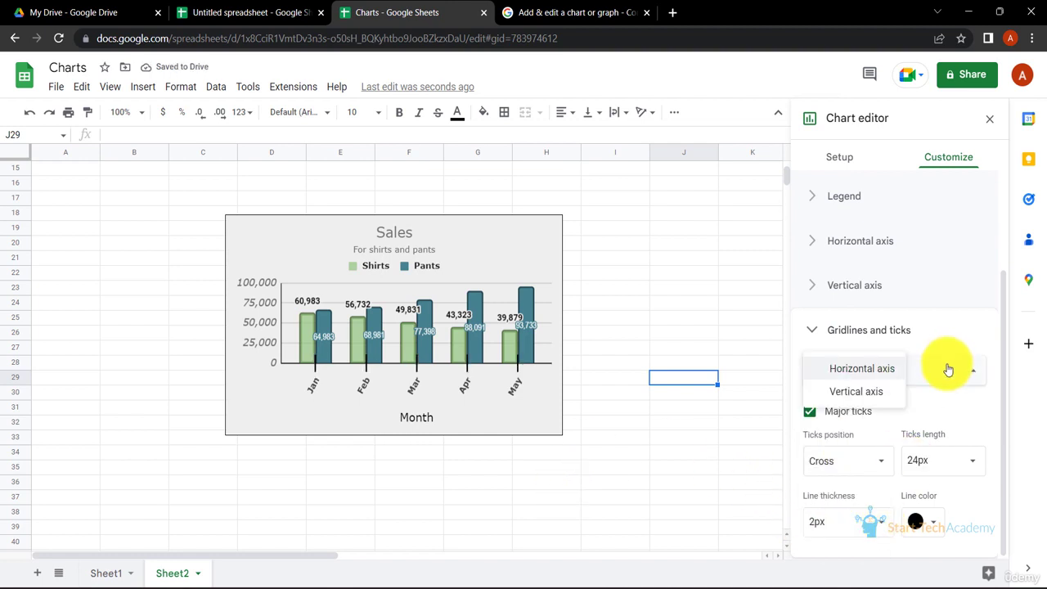
{"action": "left_click", "coordinate": [888, 396]}
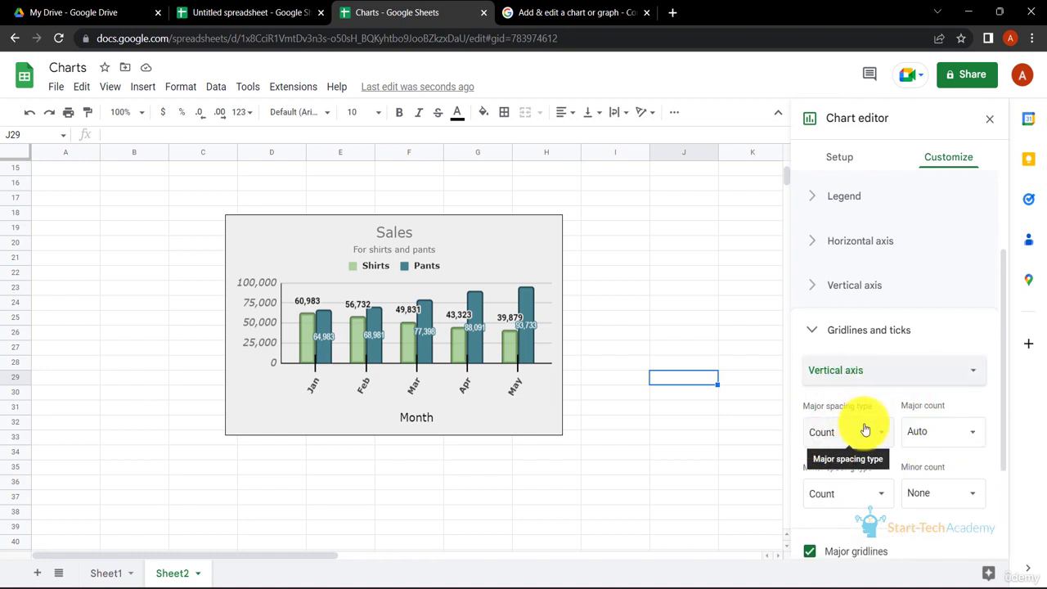
{"action": "scroll", "coordinate": [863, 409], "scroll_direction": "down", "scroll_amount": 1}
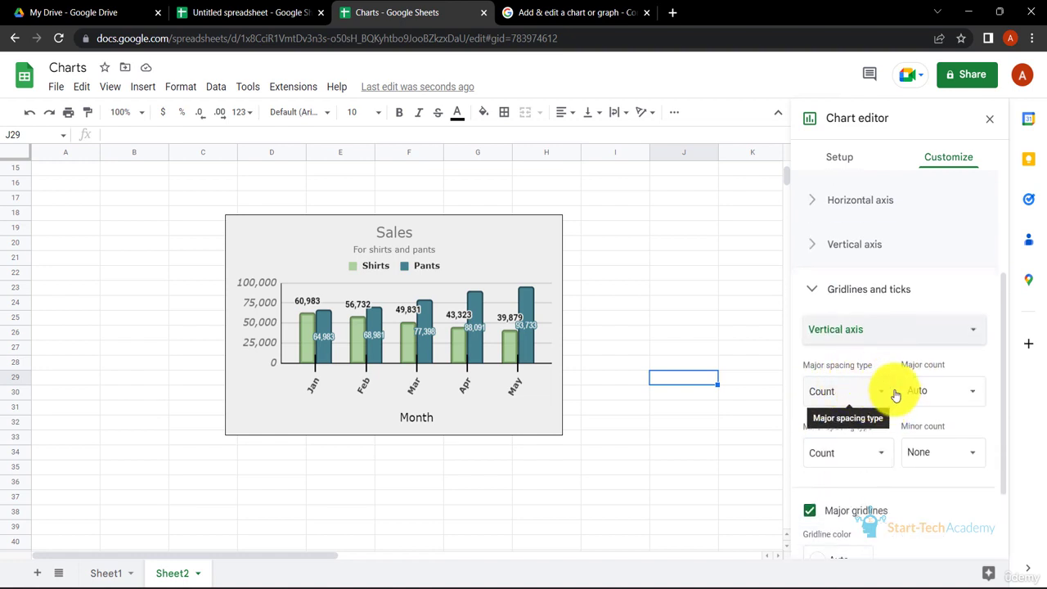
{"action": "scroll", "coordinate": [868, 389], "scroll_direction": "up", "scroll_amount": 1}
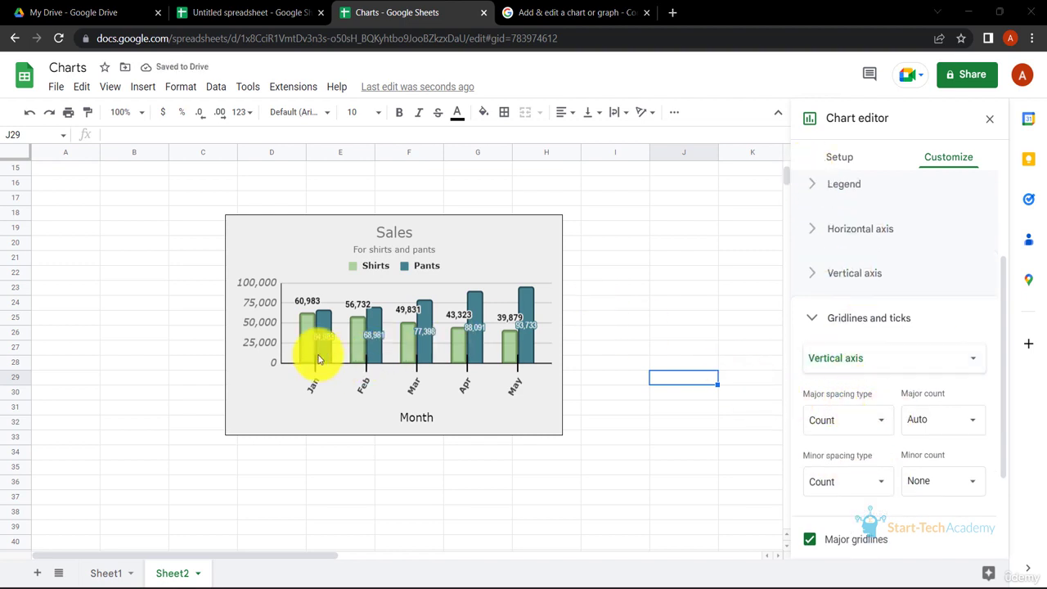
- Try vertical-axis major counts of 5 and 10 and a minor count of 10, restoring Auto and None
{"action": "left_click", "coordinate": [952, 419]}
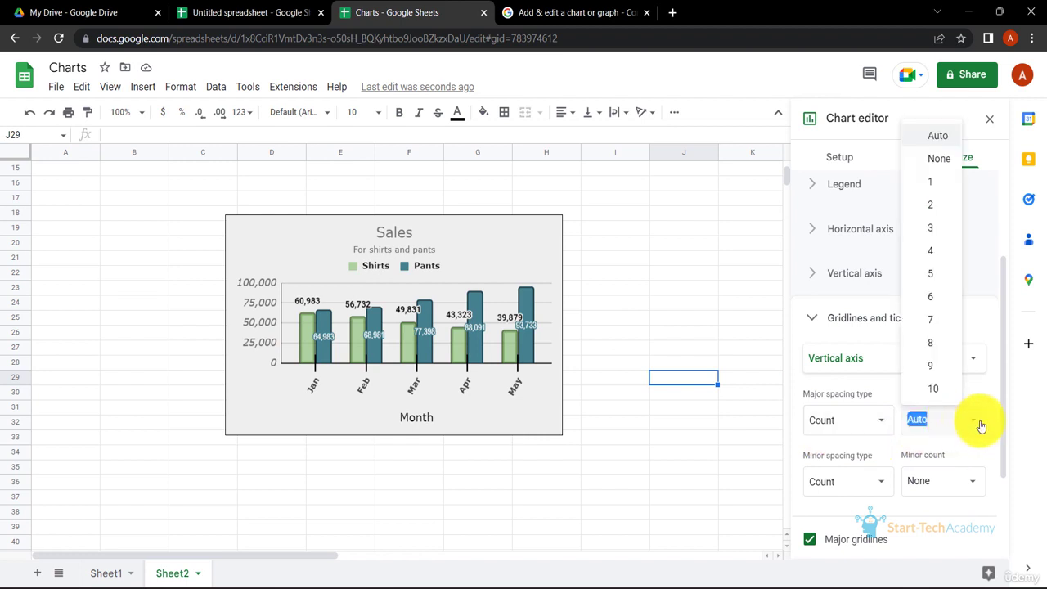
{"action": "left_click", "coordinate": [930, 275]}
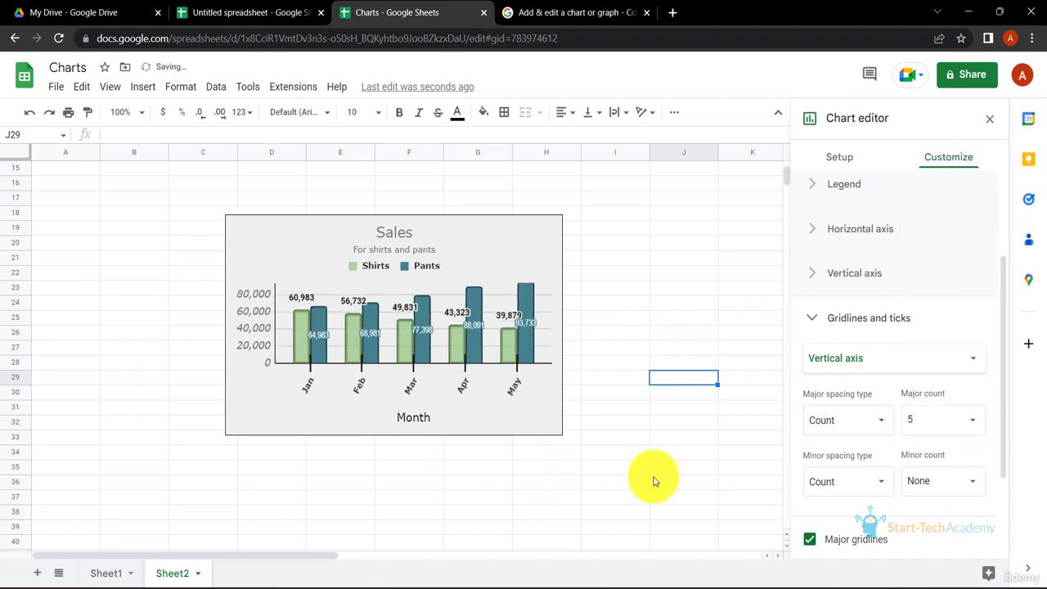
{"action": "left_click", "coordinate": [974, 426]}
{"action": "left_click", "coordinate": [937, 386]}
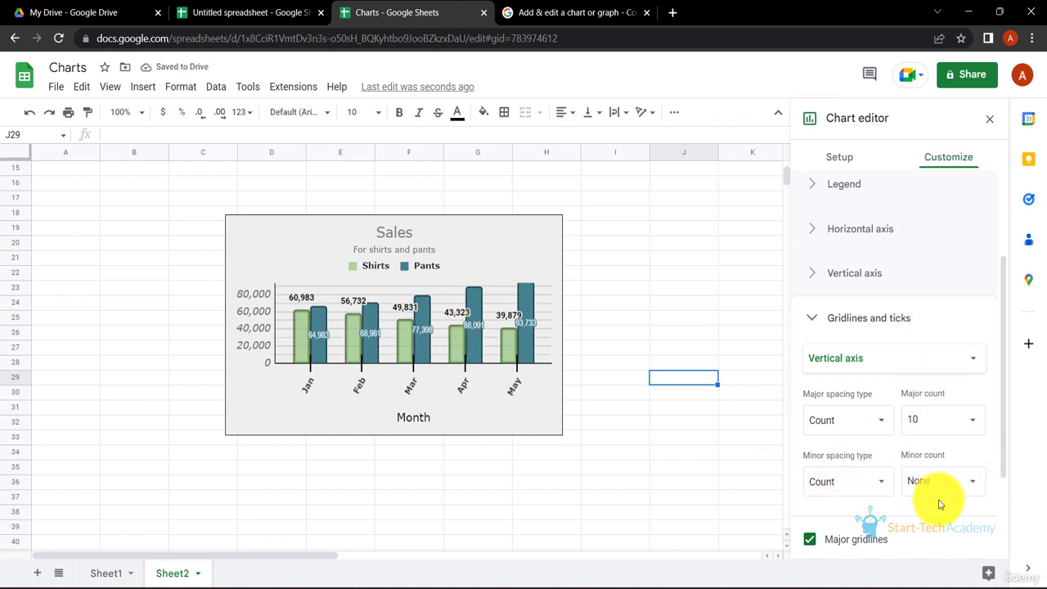
{"action": "left_click", "coordinate": [964, 480]}
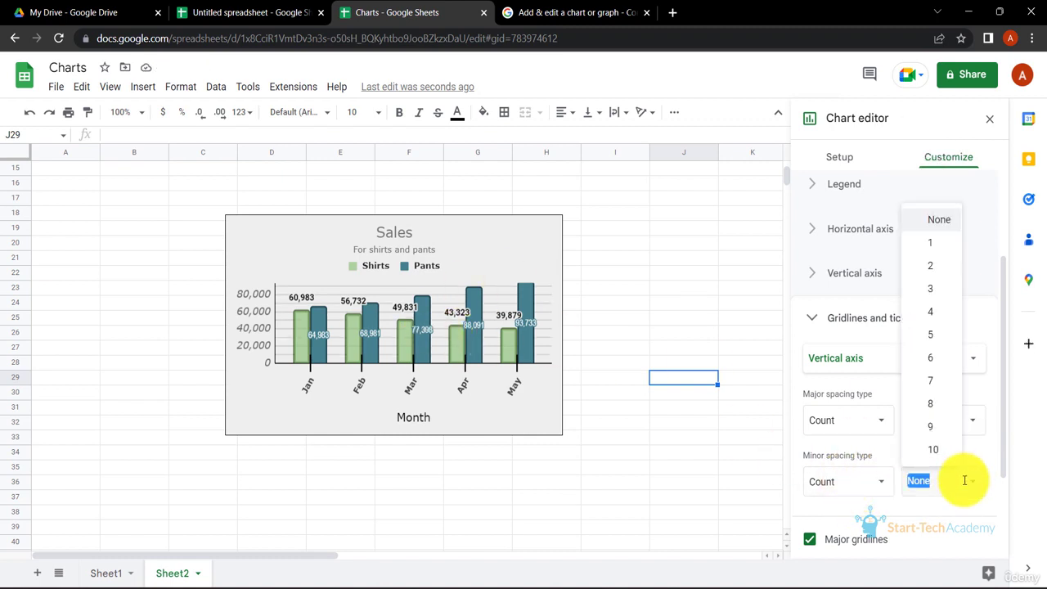
{"action": "left_click", "coordinate": [941, 447]}
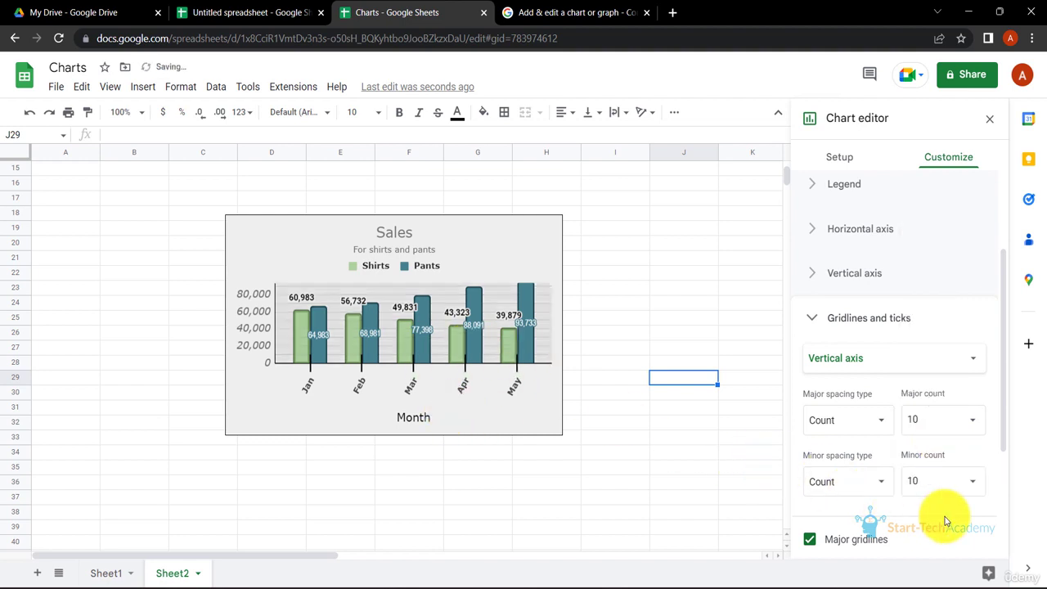
{"action": "left_click", "coordinate": [968, 419]}
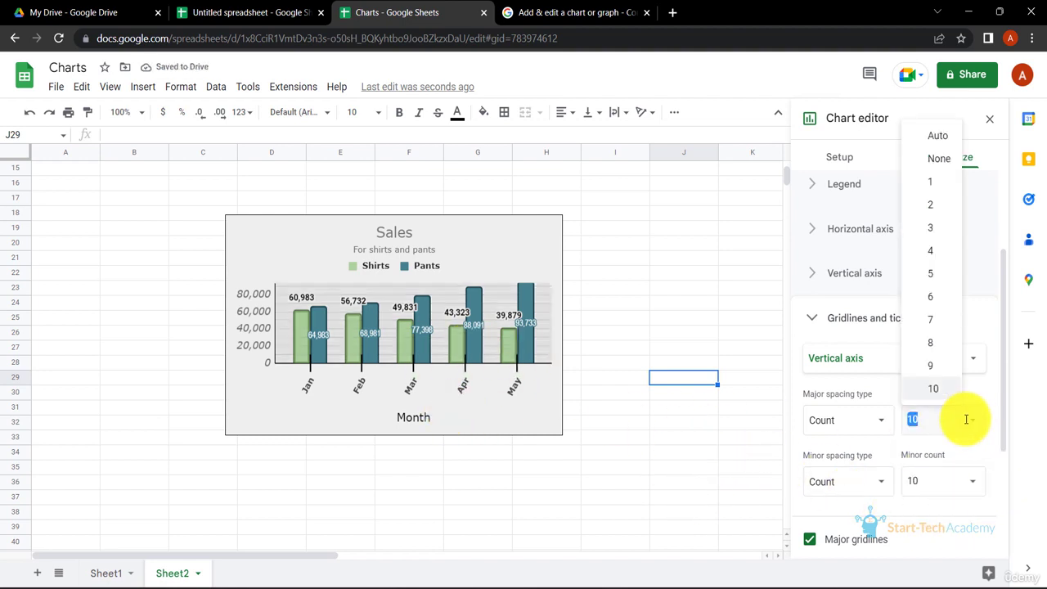
{"action": "left_click", "coordinate": [935, 137]}
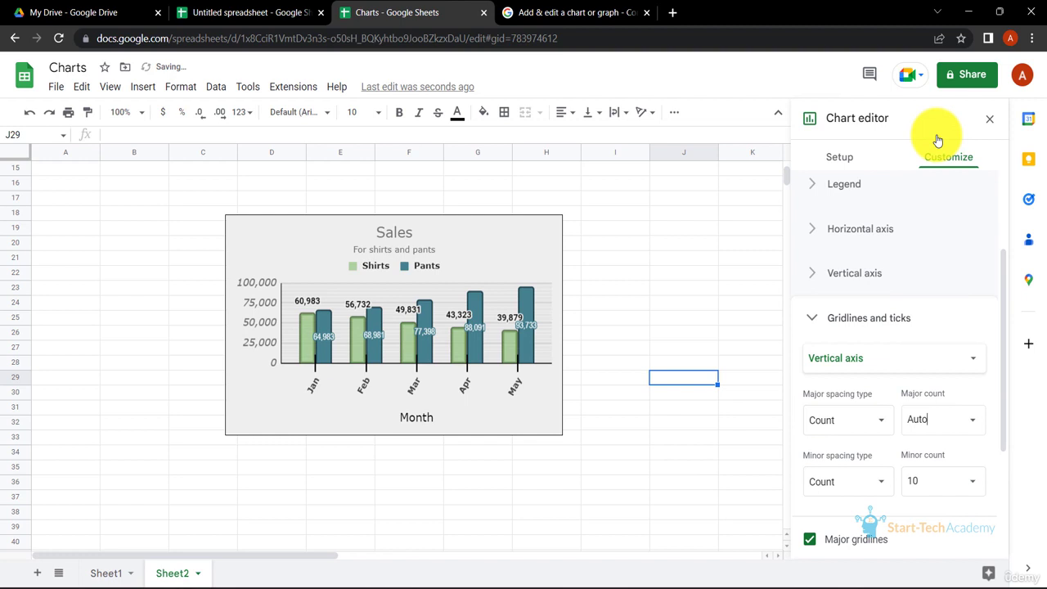
{"action": "left_click", "coordinate": [974, 486]}
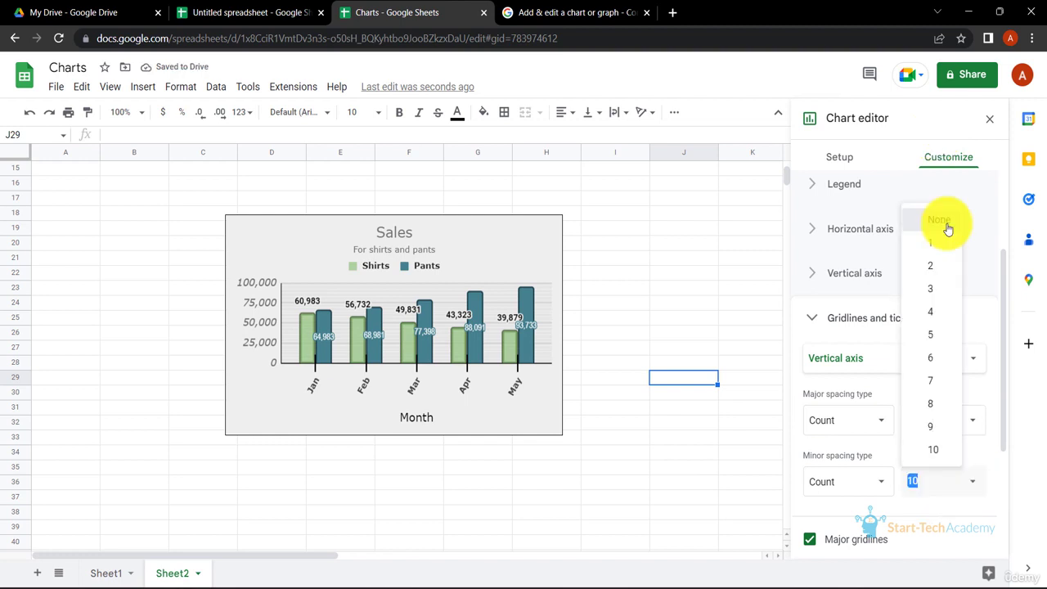
{"action": "left_click", "coordinate": [947, 225]}
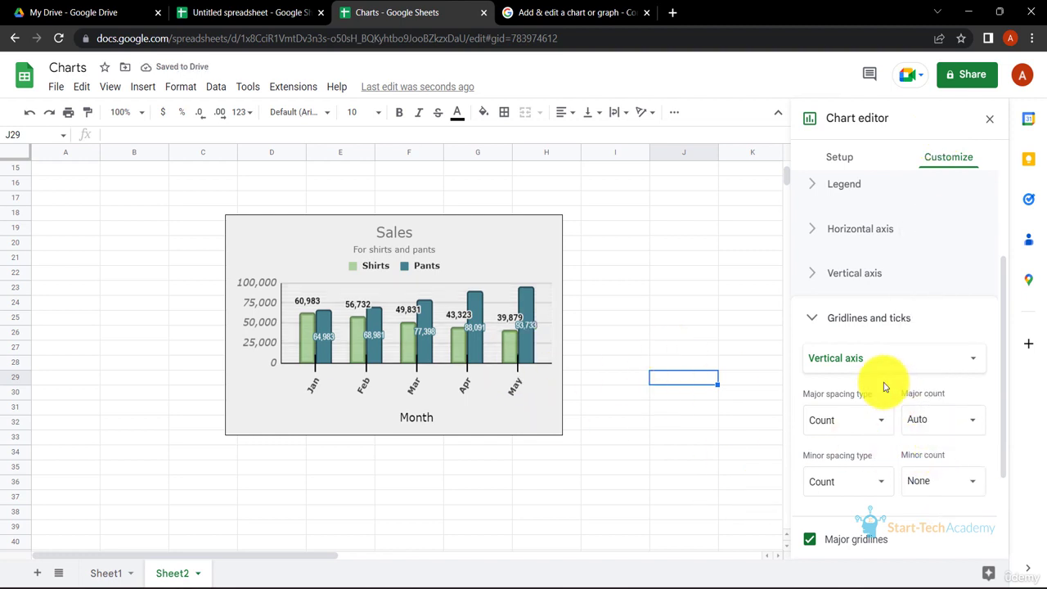
- Set the vertical axis major gridline colour to light grey
{"action": "scroll", "coordinate": [883, 385], "scroll_direction": "down", "scroll_amount": 3}
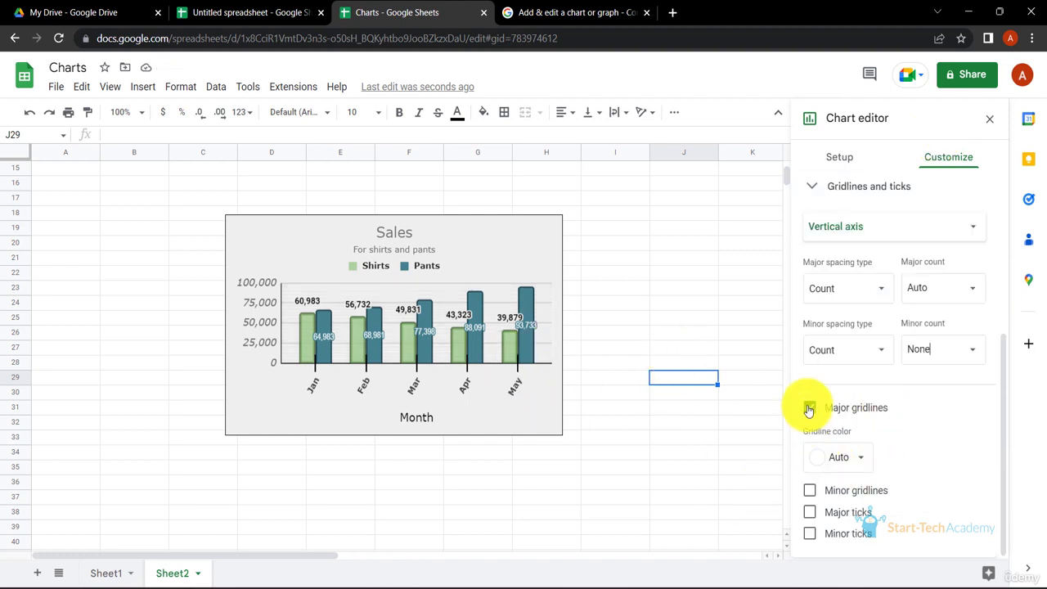
{"action": "left_click", "coordinate": [863, 464]}
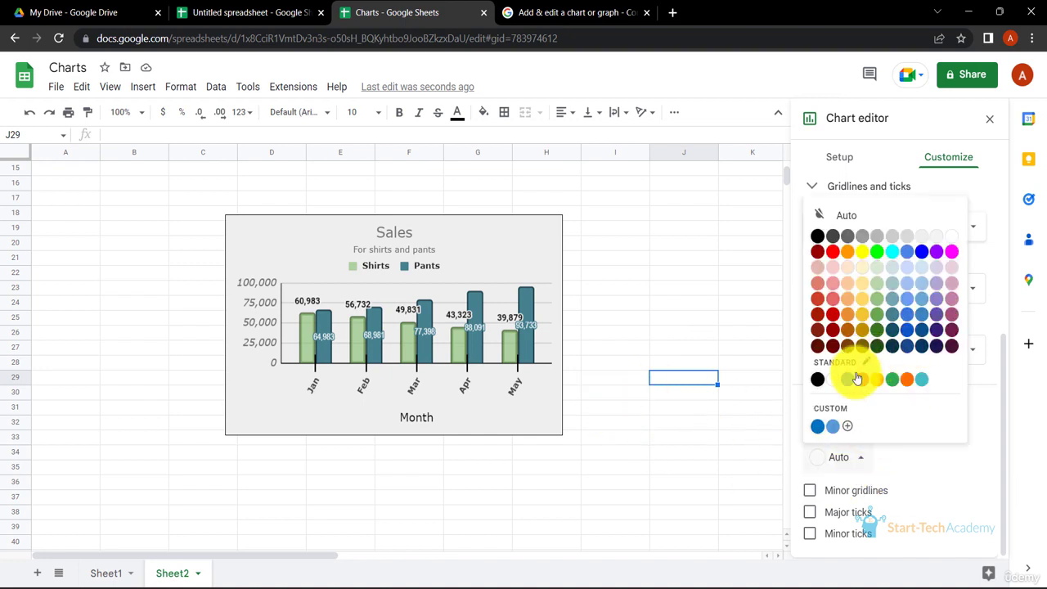
{"action": "left_click", "coordinate": [834, 389]}
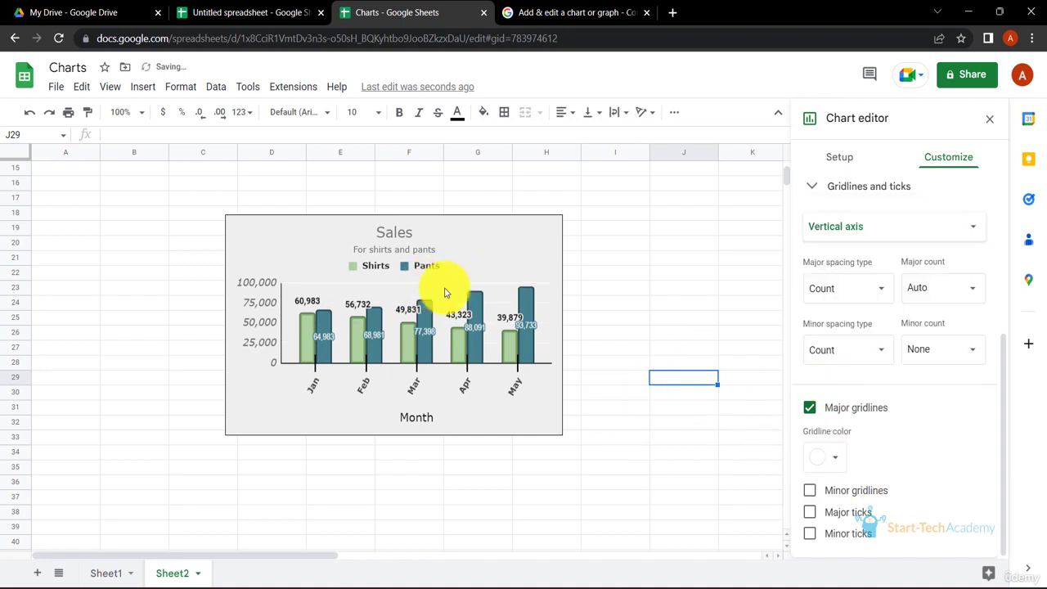
{"action": "left_click", "coordinate": [842, 459]}
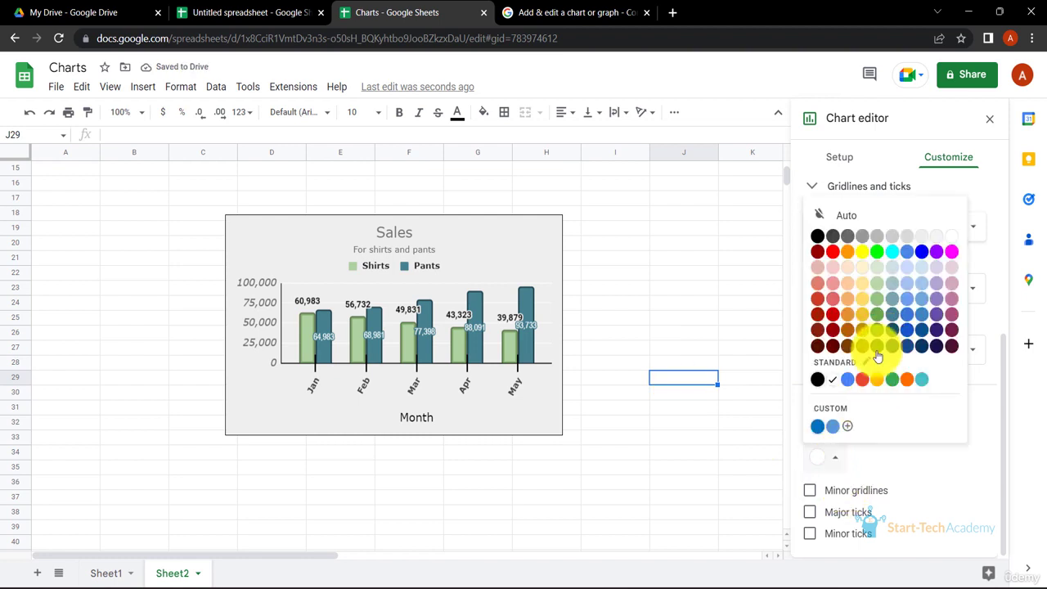
{"action": "left_click", "coordinate": [873, 236]}
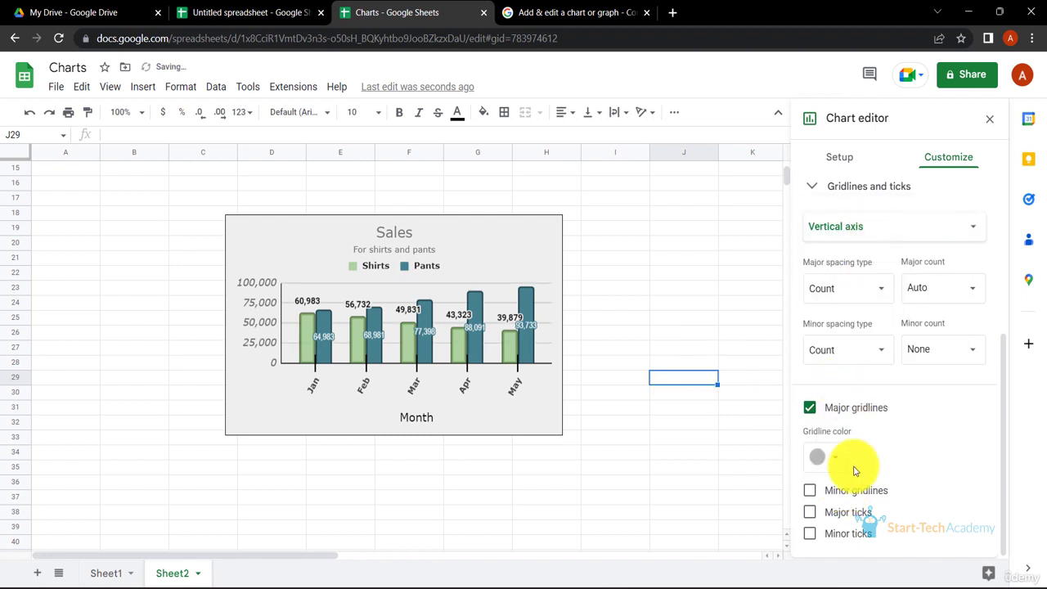
- Turn on minor ticks for the vertical axis
{"action": "left_click", "coordinate": [810, 494]}
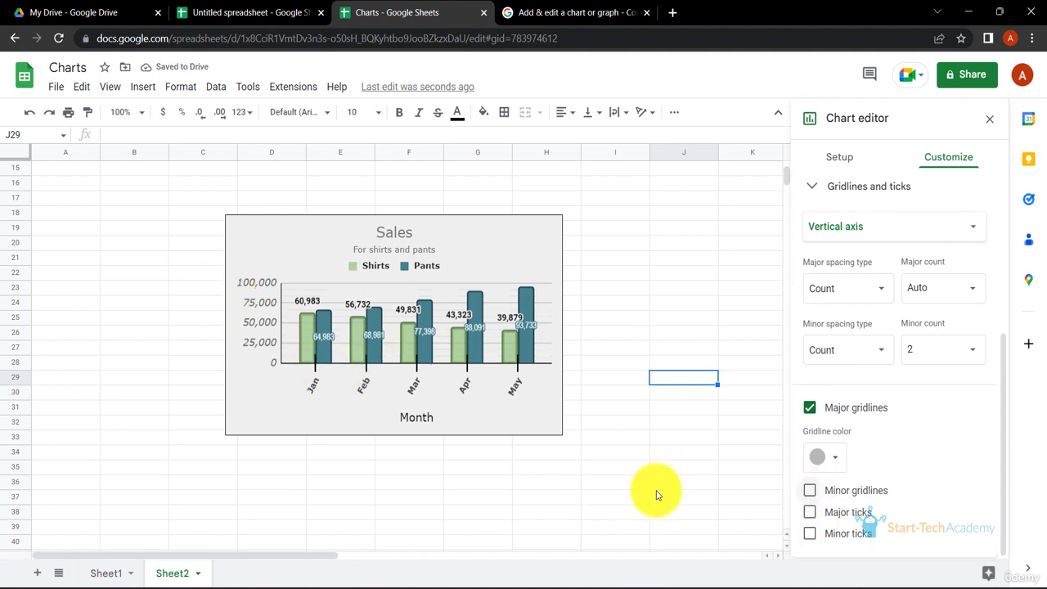
{"action": "left_click", "coordinate": [814, 512]}
{"action": "left_click", "coordinate": [814, 511]}
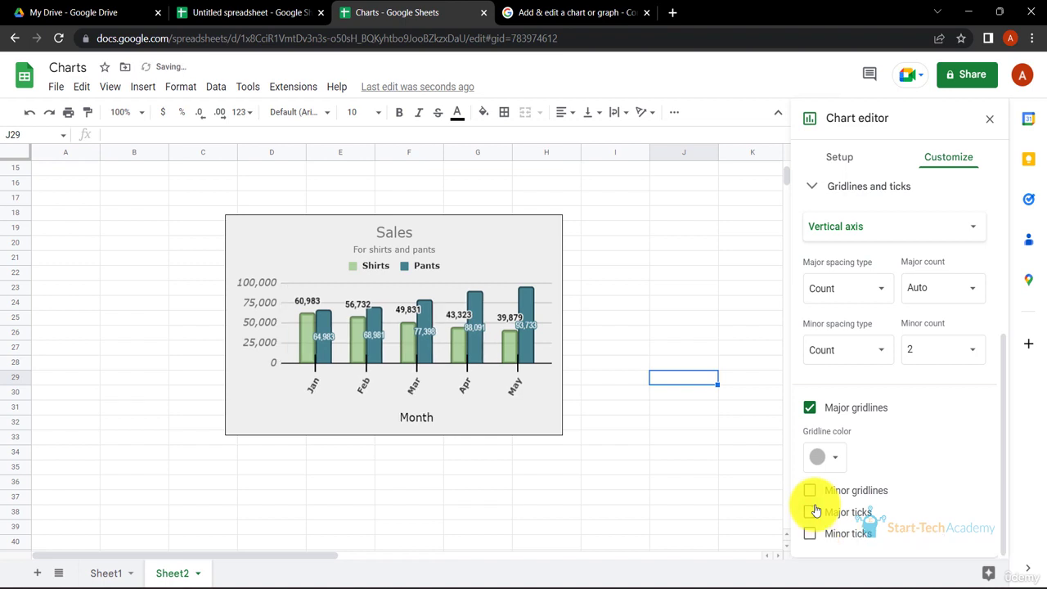
{"action": "left_click", "coordinate": [811, 535]}
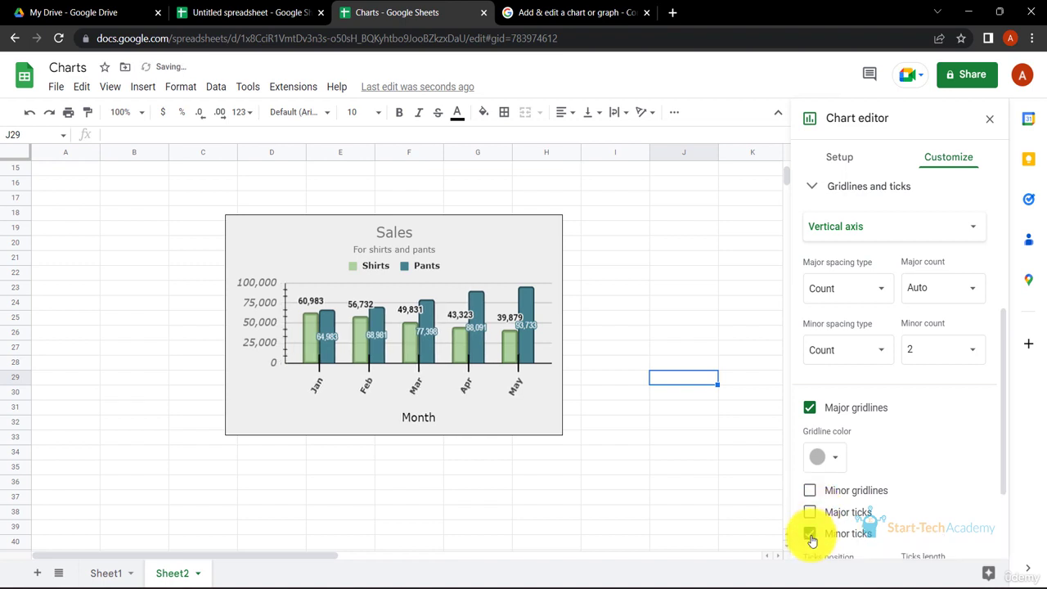